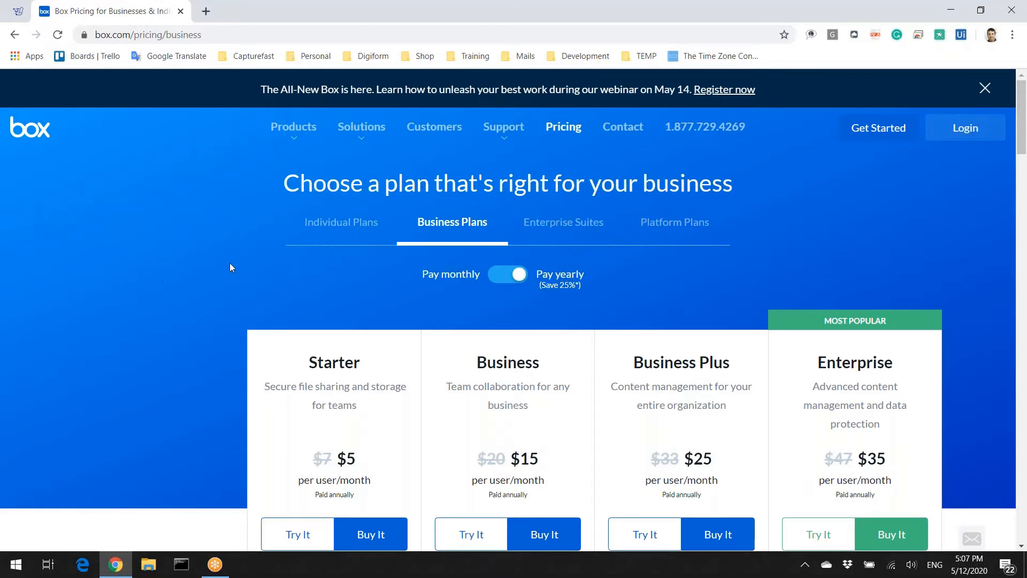
Examine the feature comparison of the Box business plans, highlighting the "Metadata & custom templates" row
scroll(259, 255, down, 1)
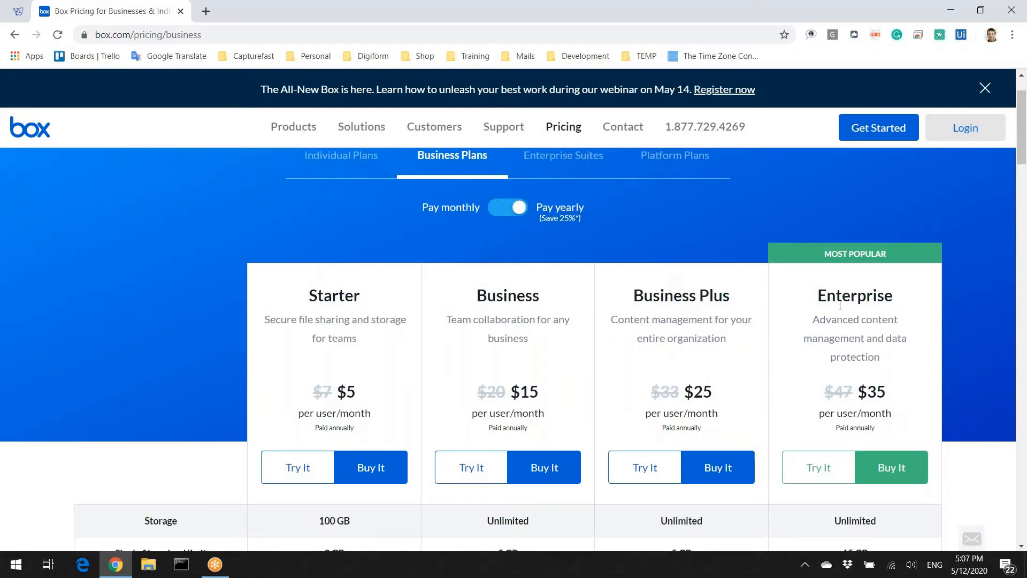
scroll(672, 327, down, 10)
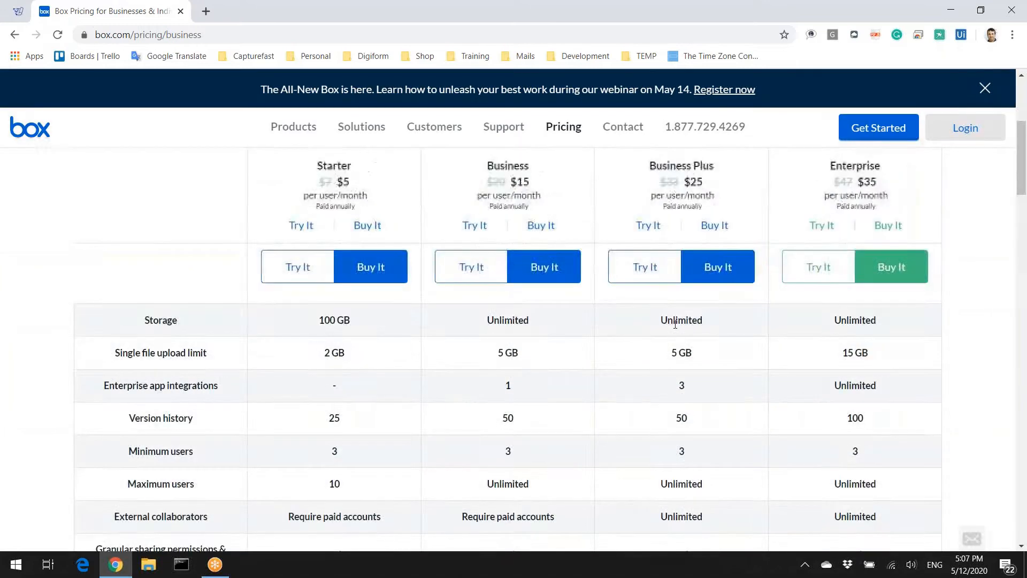
scroll(674, 342, down, 3)
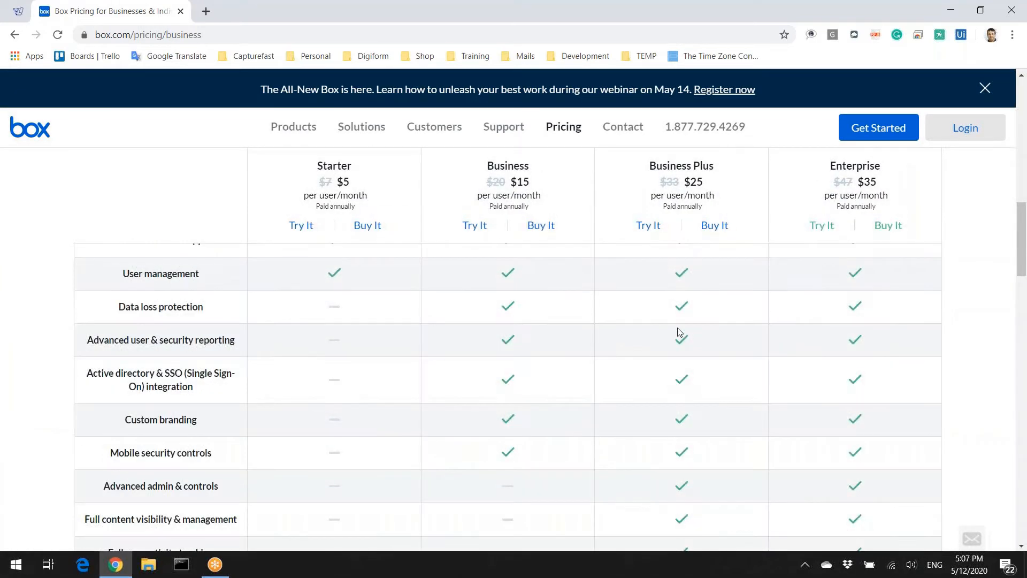
scroll(685, 332, down, 2)
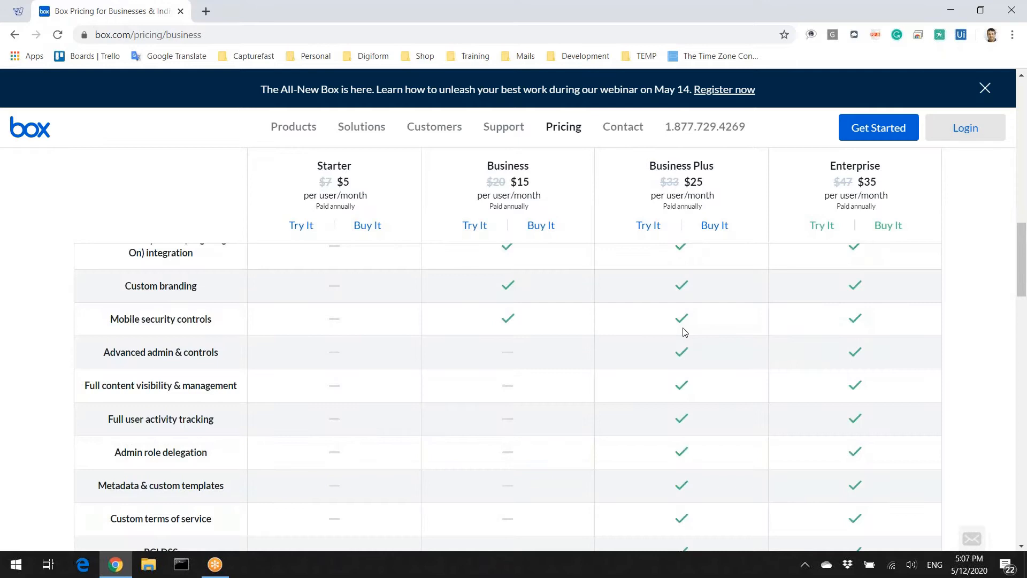
scroll(685, 332, down, 3)
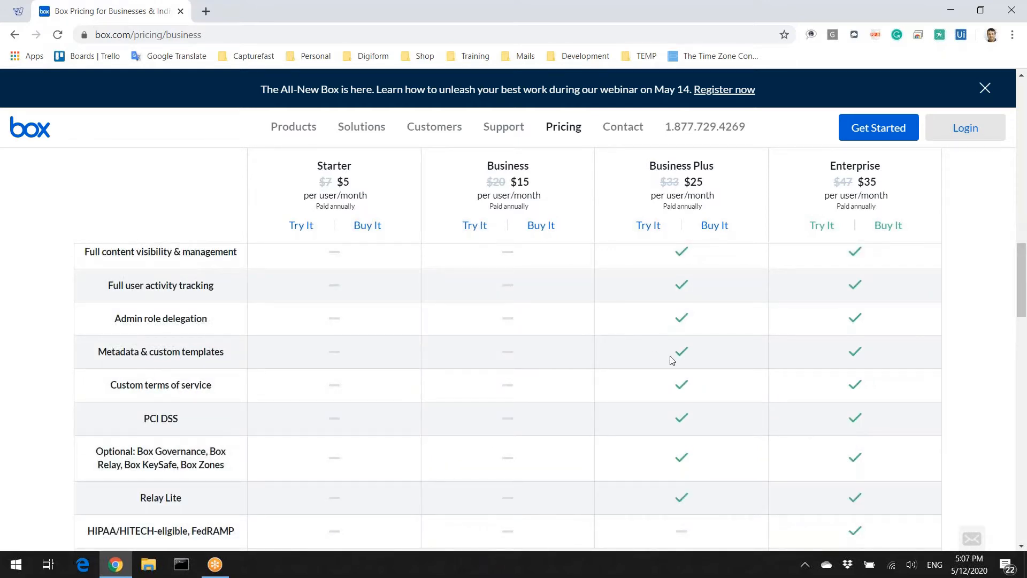
drag(99, 354, 223, 362)
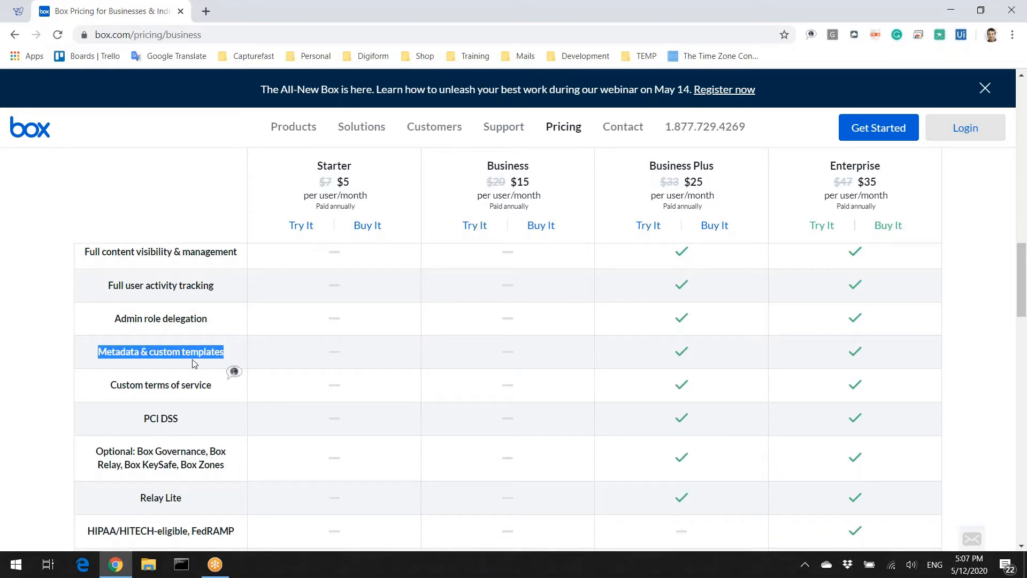
click(128, 372)
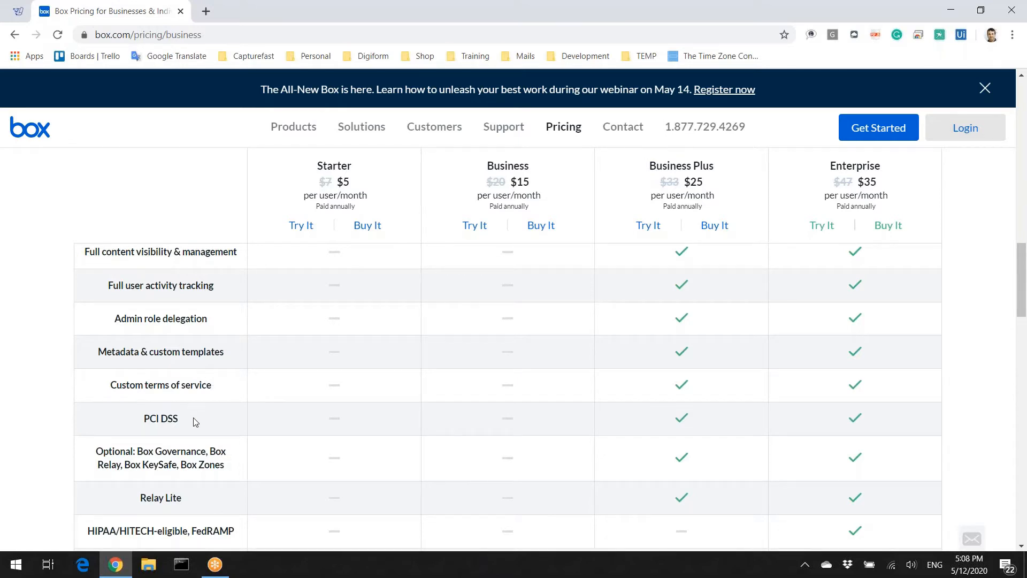
scroll(196, 422, up, 15)
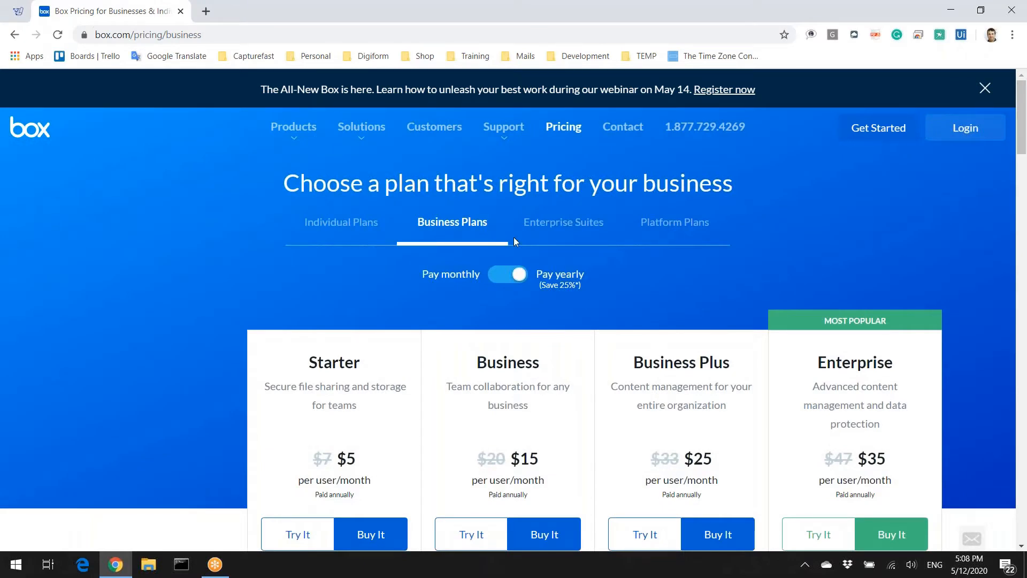
Go to box.com and open the list of metadata templates in the Admin Console's content section
click(222, 35)
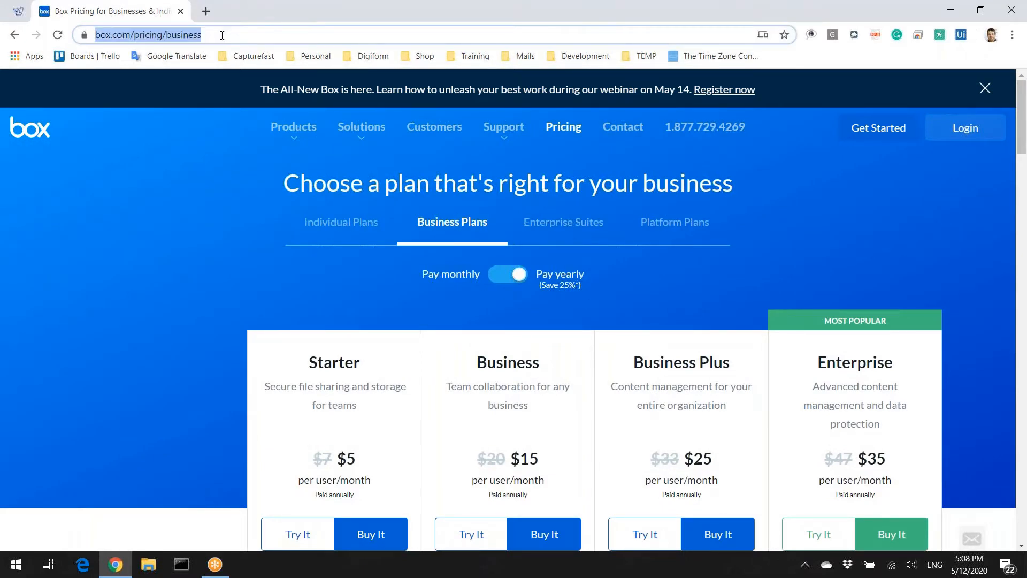
text(box)
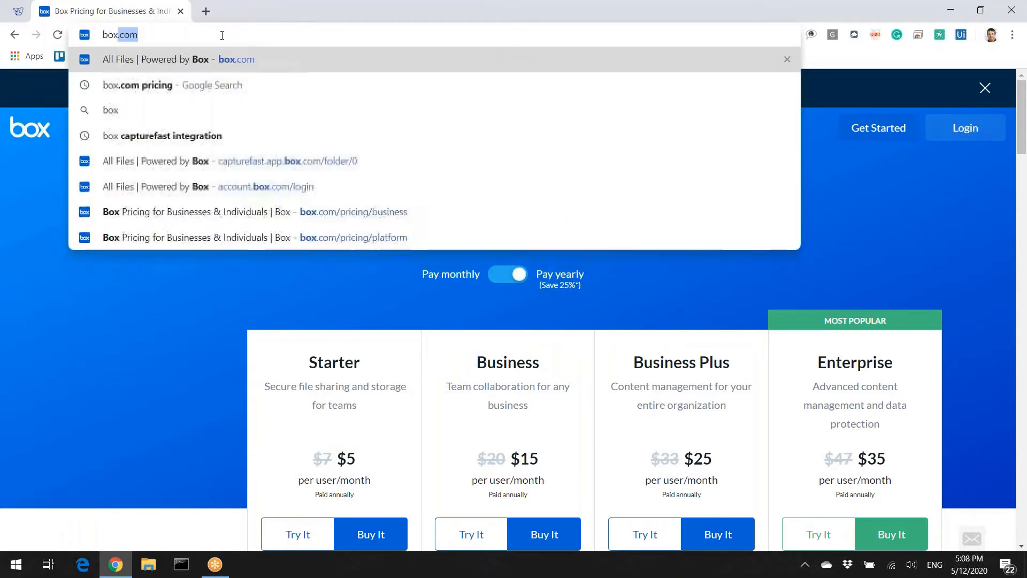
key(Return)
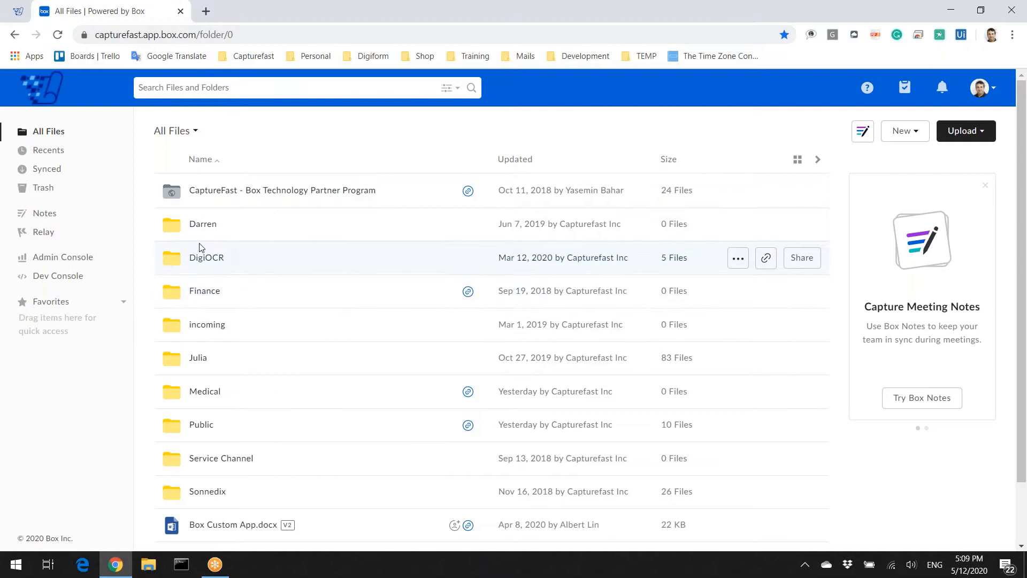
click(70, 264)
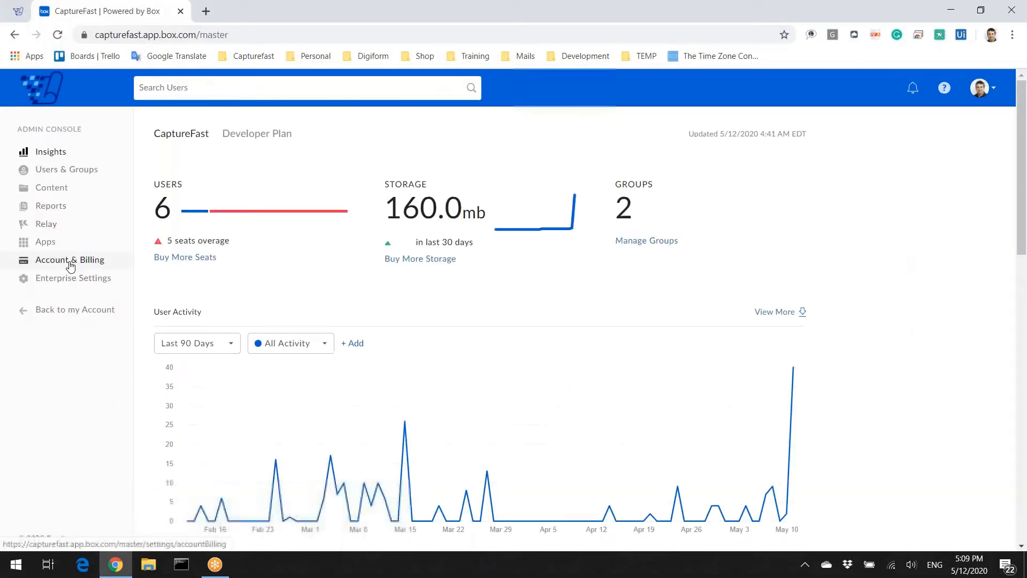
click(71, 191)
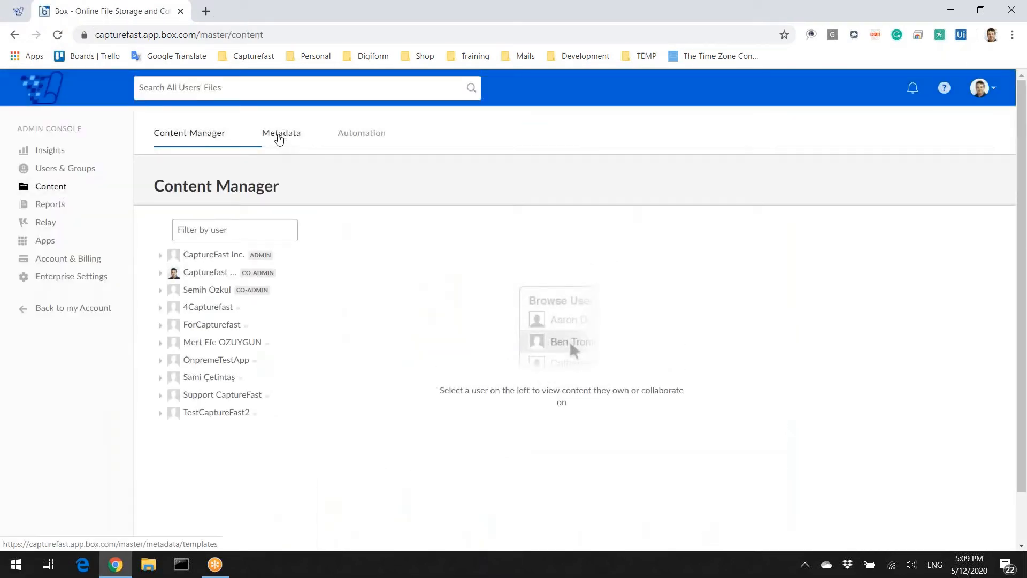
click(279, 137)
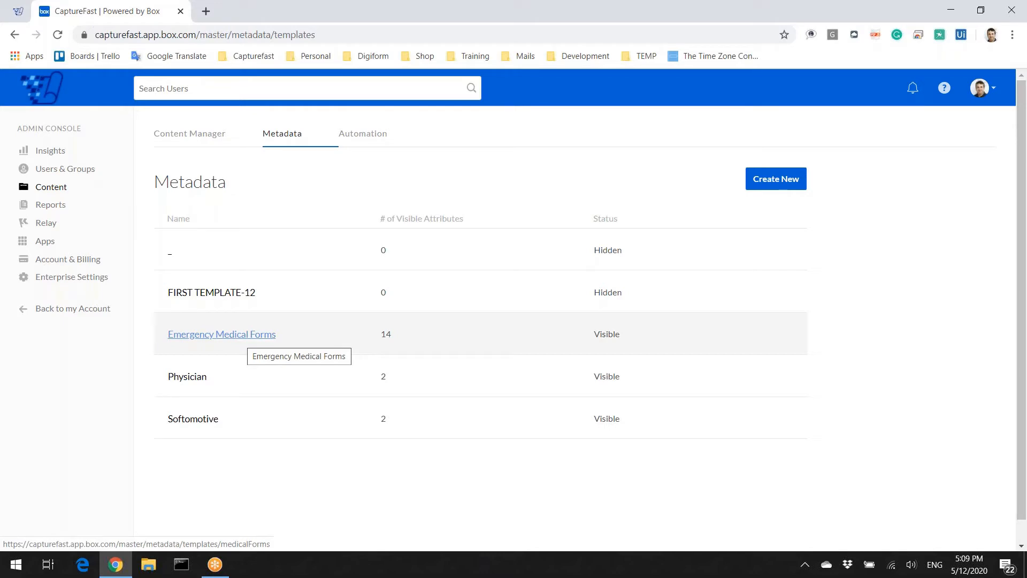
Open the Emergency Medical Forms template and examine its attributes, expanding the details of TheCode
click(226, 337)
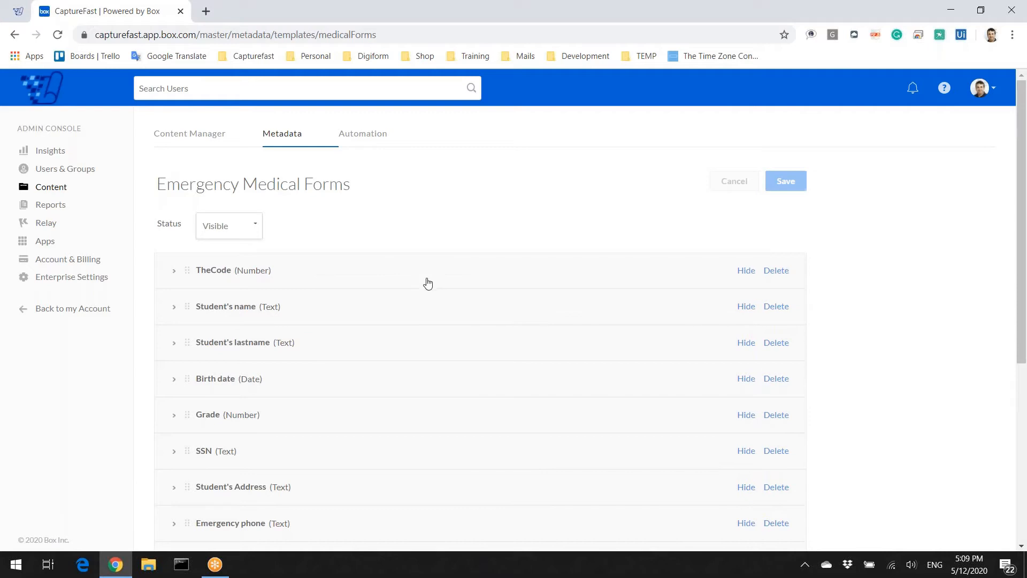
scroll(351, 259, down, 1)
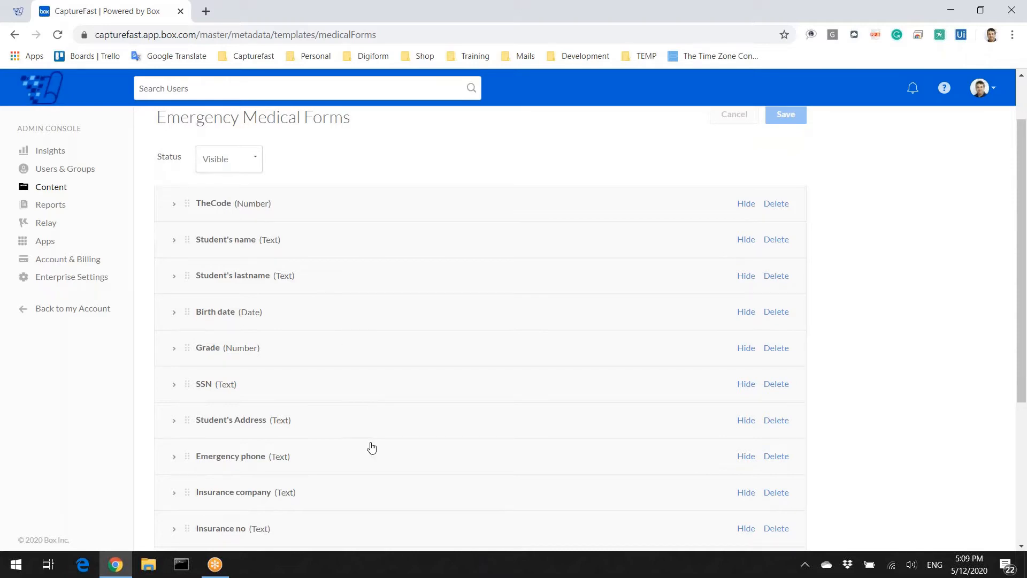
scroll(369, 447, down, 3)
scroll(339, 479, down, 1)
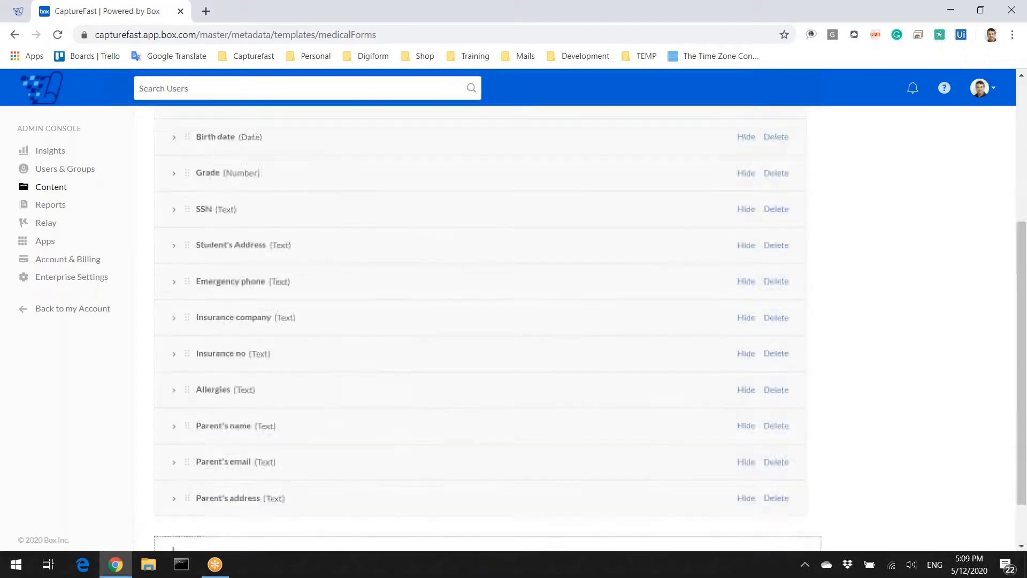
scroll(335, 475, up, 6)
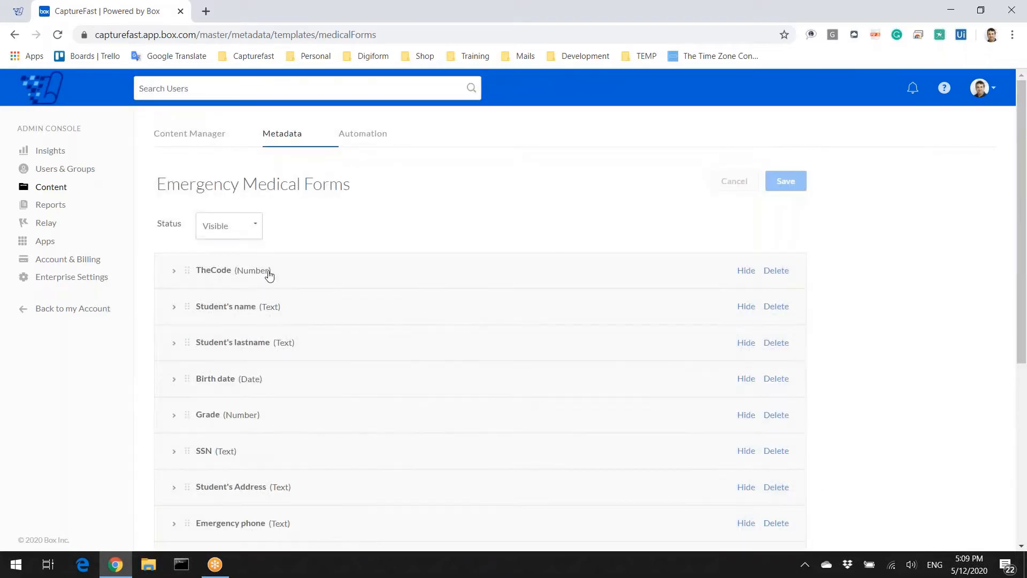
click(175, 272)
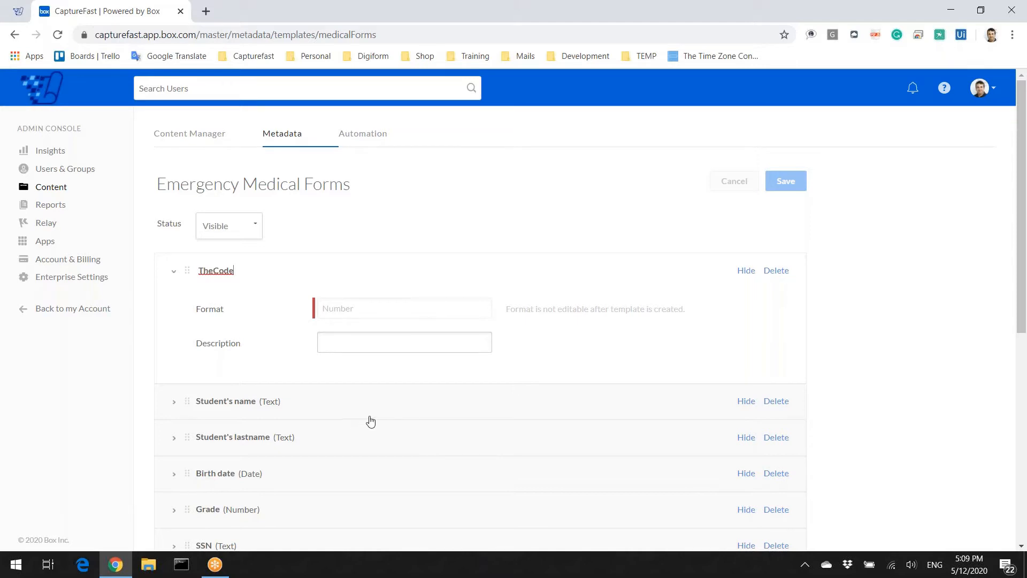
scroll(336, 460, down, 3)
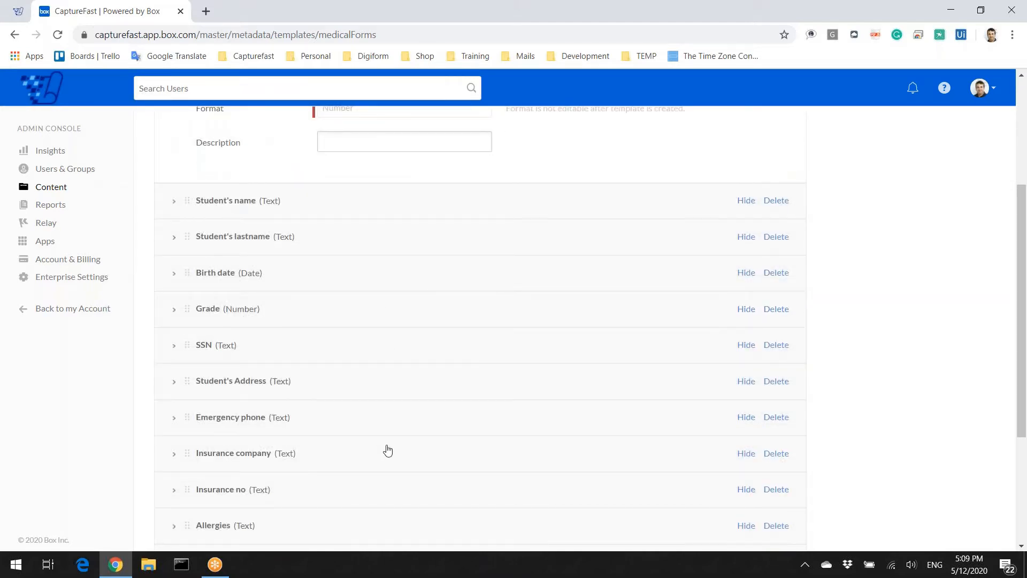
scroll(387, 452, down, 3)
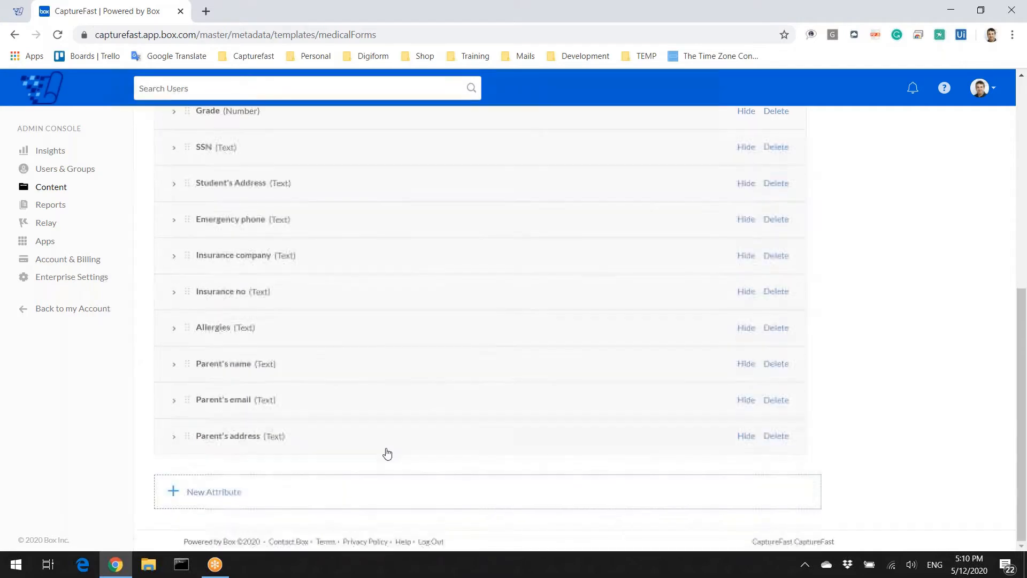
Add a new attribute to the template, examine its available format options, and delete the attribute
click(173, 491)
click(482, 379)
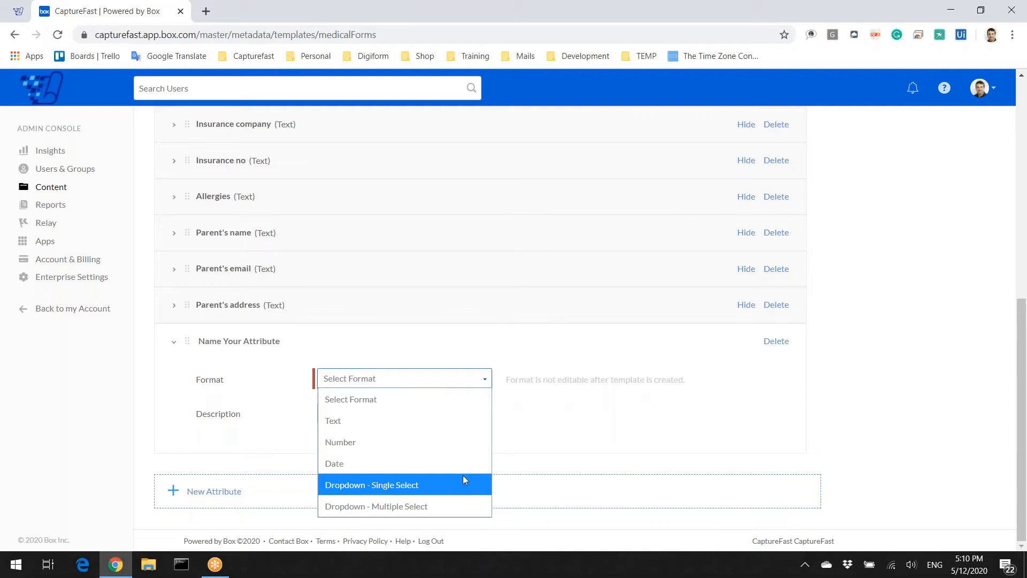
click(786, 378)
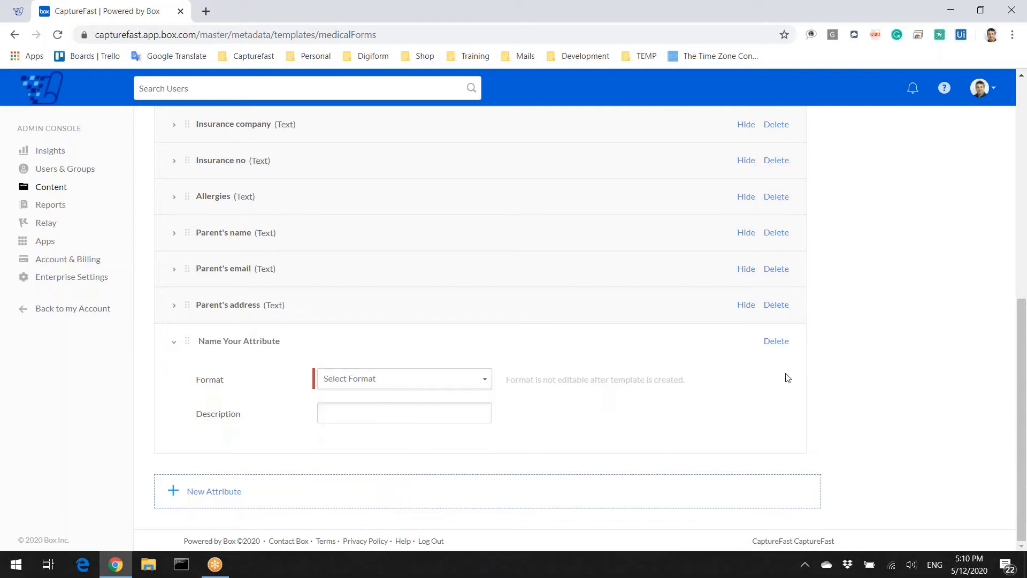
click(780, 337)
scroll(425, 424, up, 10)
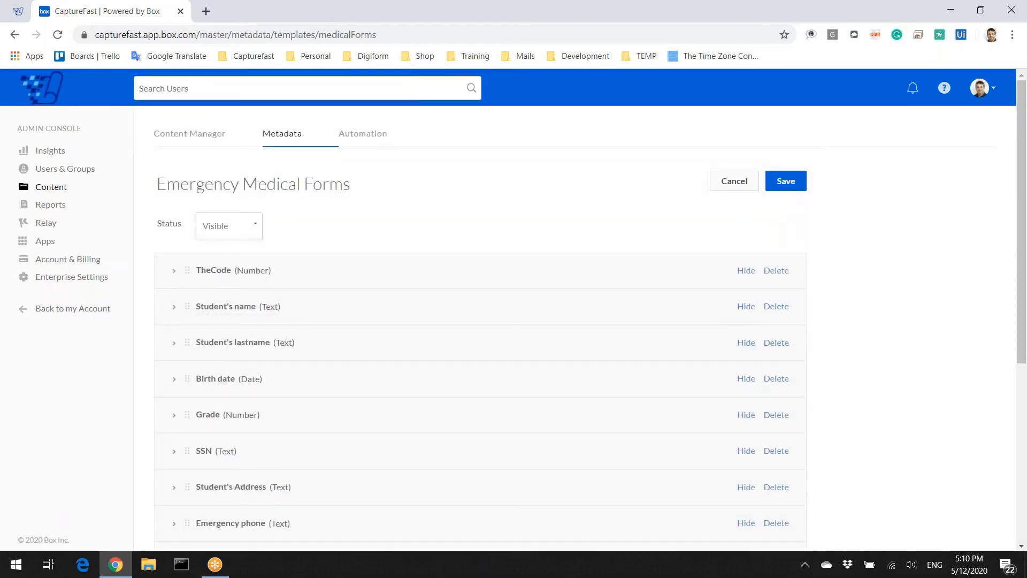
Leave the template without saving, return to the account's files, and open the Medical folder
click(67, 309)
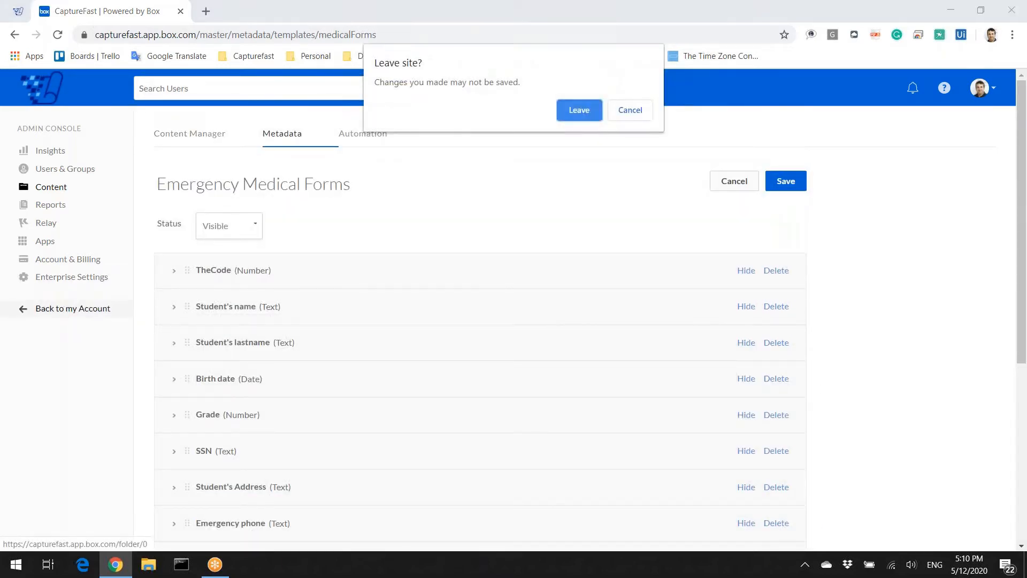
click(595, 118)
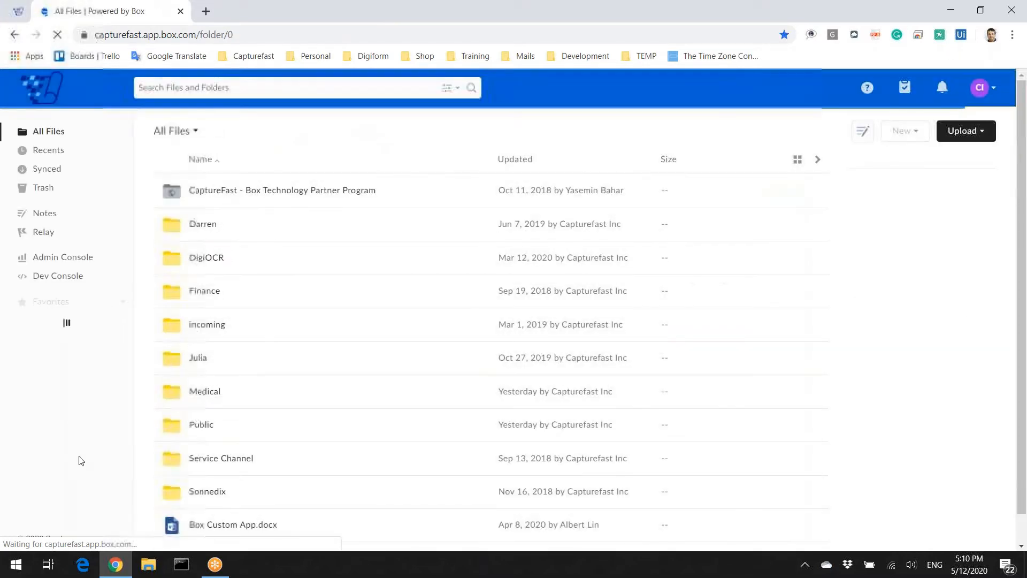
click(201, 395)
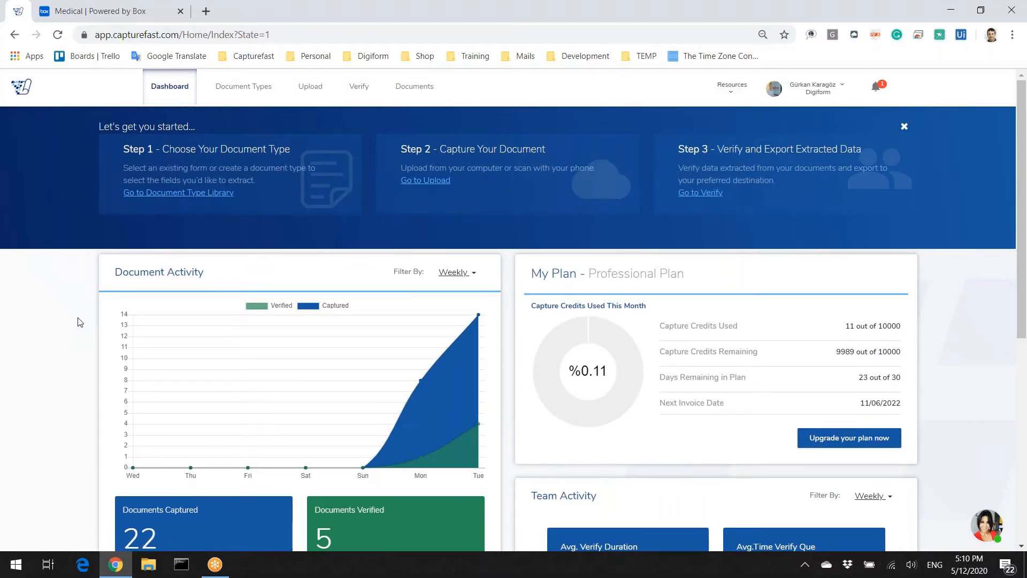
Switch to CaptureFast, open the STUDENT EMERGENCY MEDICAL document type for editing, and review its created fields
click(234, 90)
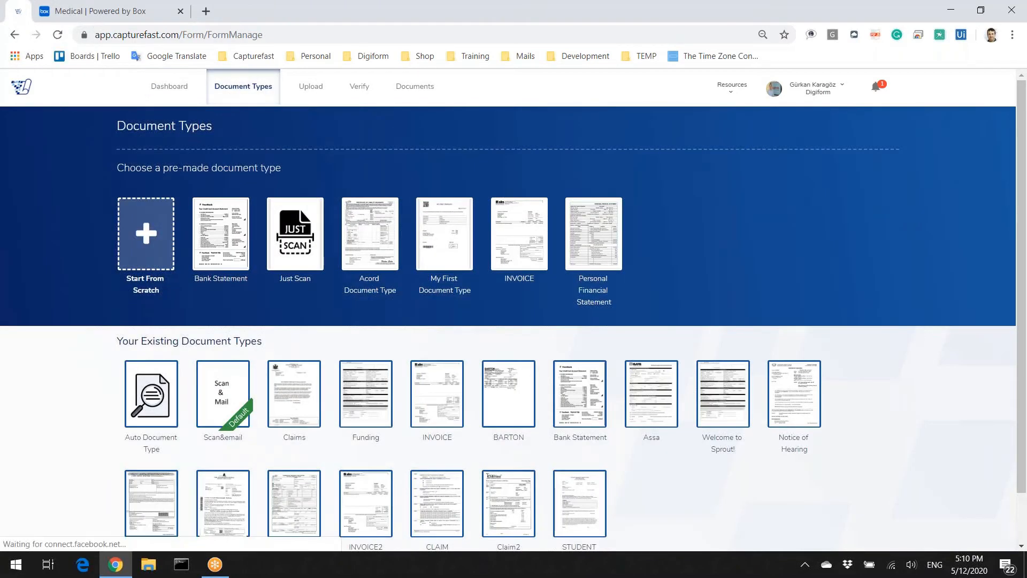
scroll(716, 522, down, 2)
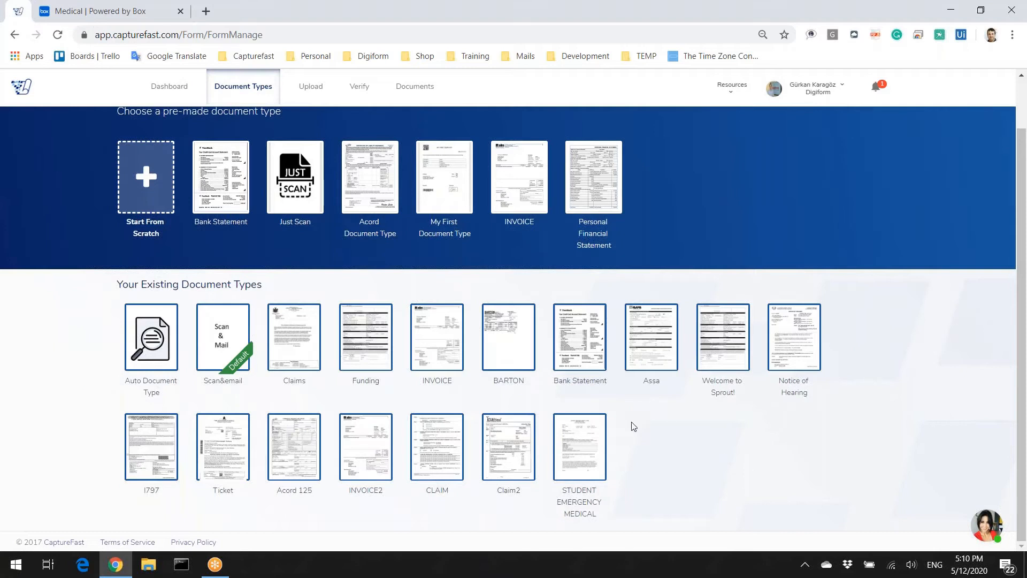
click(597, 421)
click(581, 493)
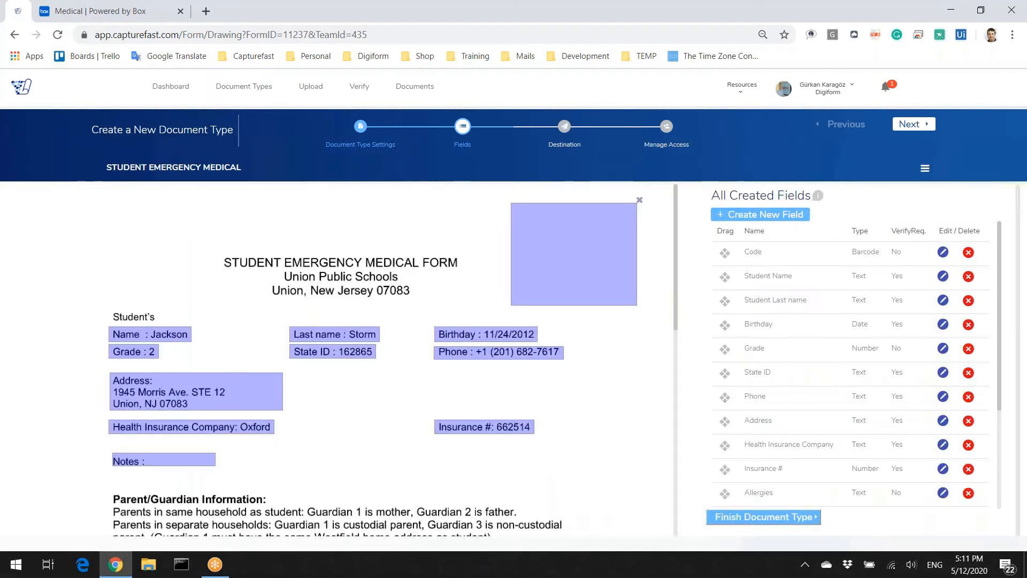
scroll(835, 360, down, 3)
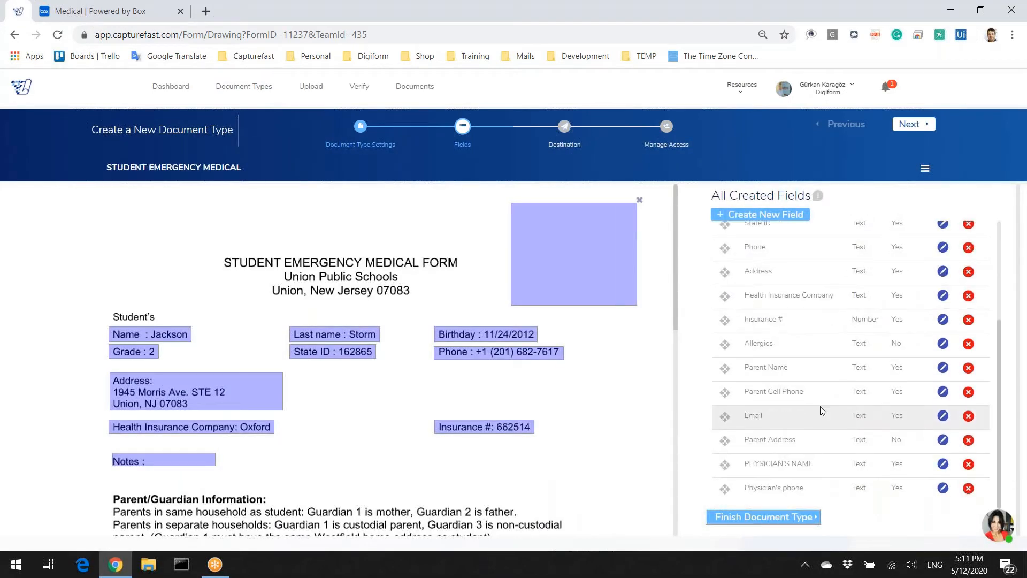
scroll(827, 394, up, 3)
scroll(850, 299, down, 3)
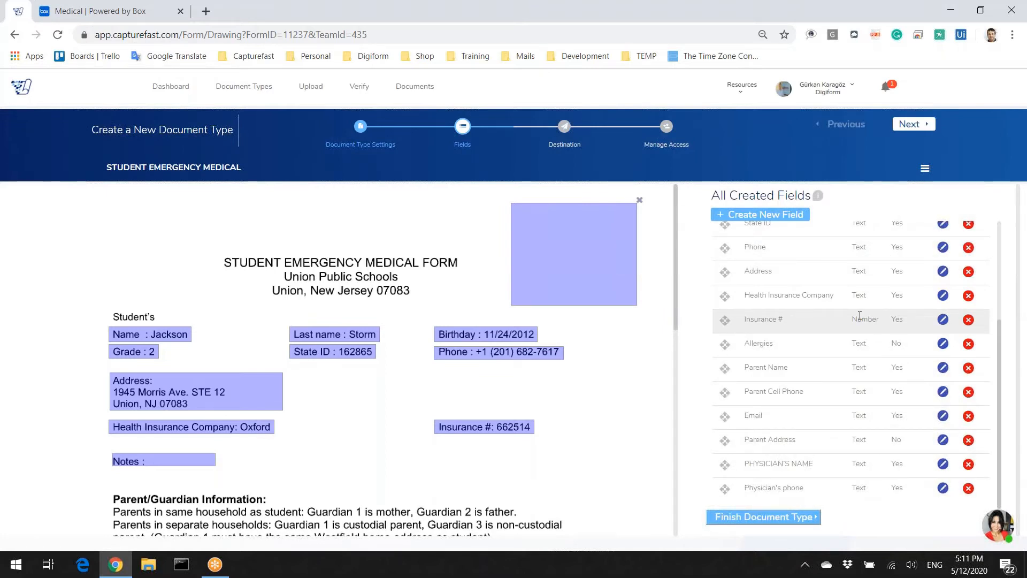
Open the document type's destination settings and grant CaptureFast access to the Box account
click(564, 129)
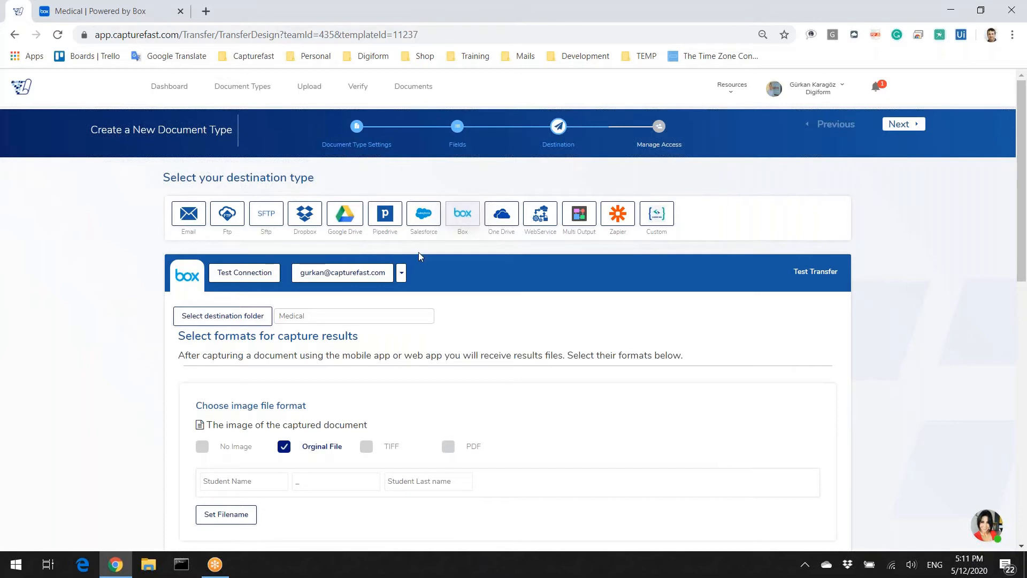
click(343, 272)
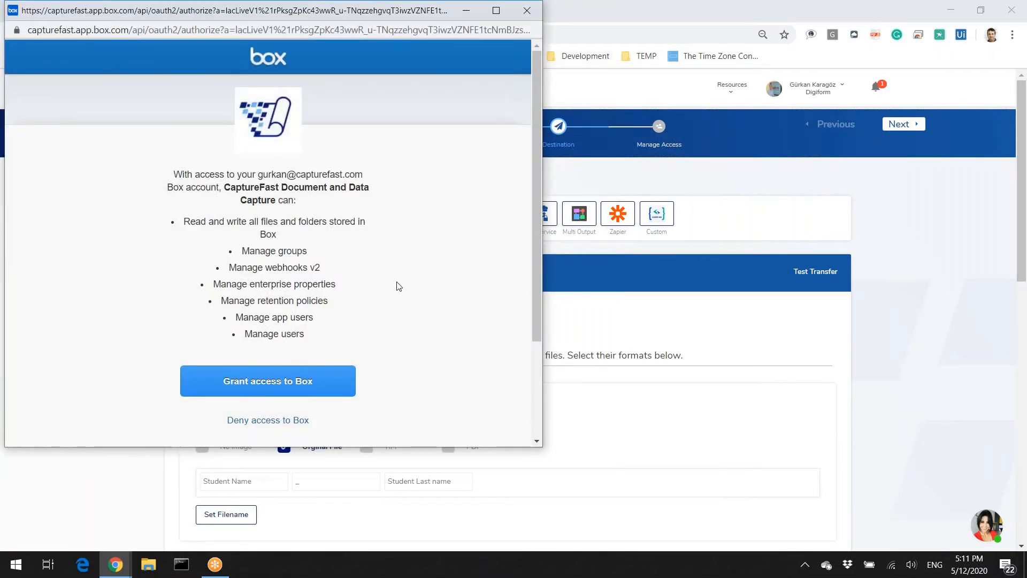
click(262, 384)
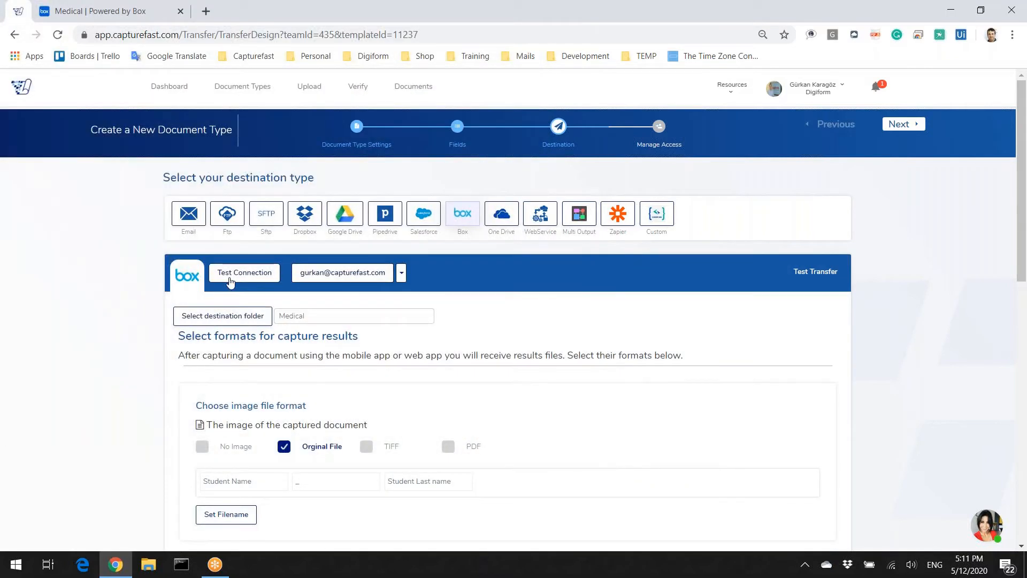
Test the connection to the Box account and set Medical as the destination folder
click(230, 282)
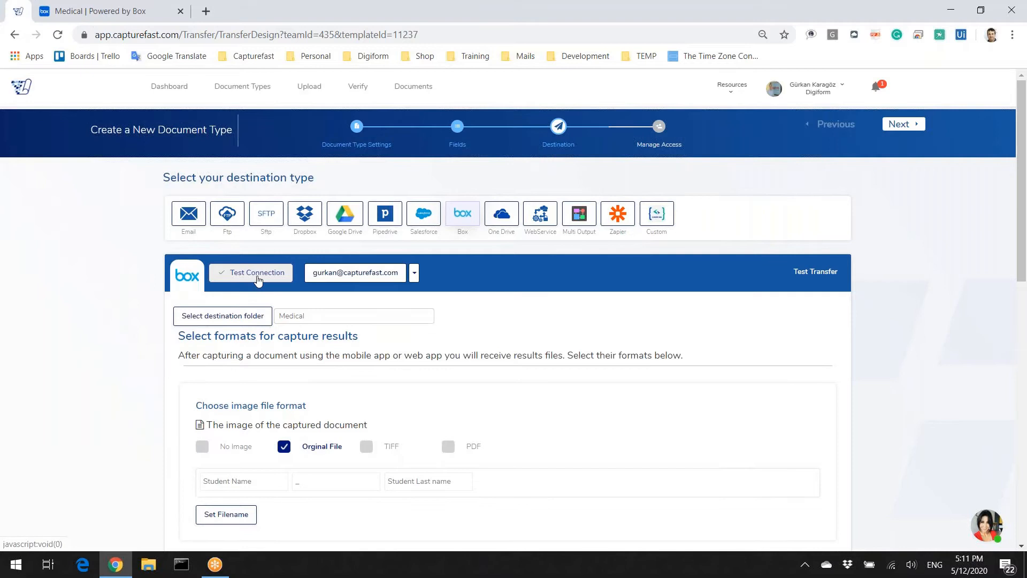
click(227, 321)
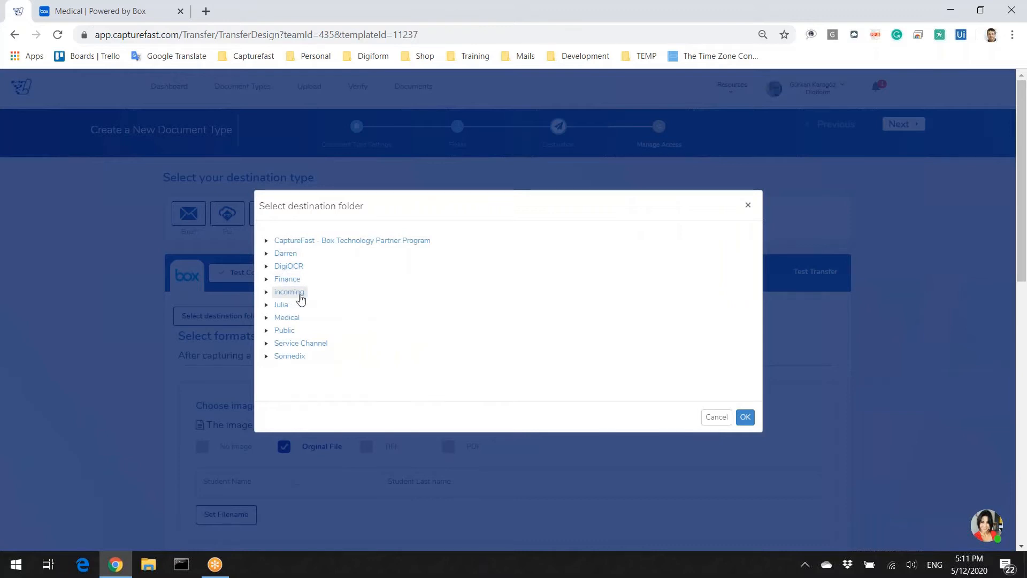
click(289, 318)
click(746, 417)
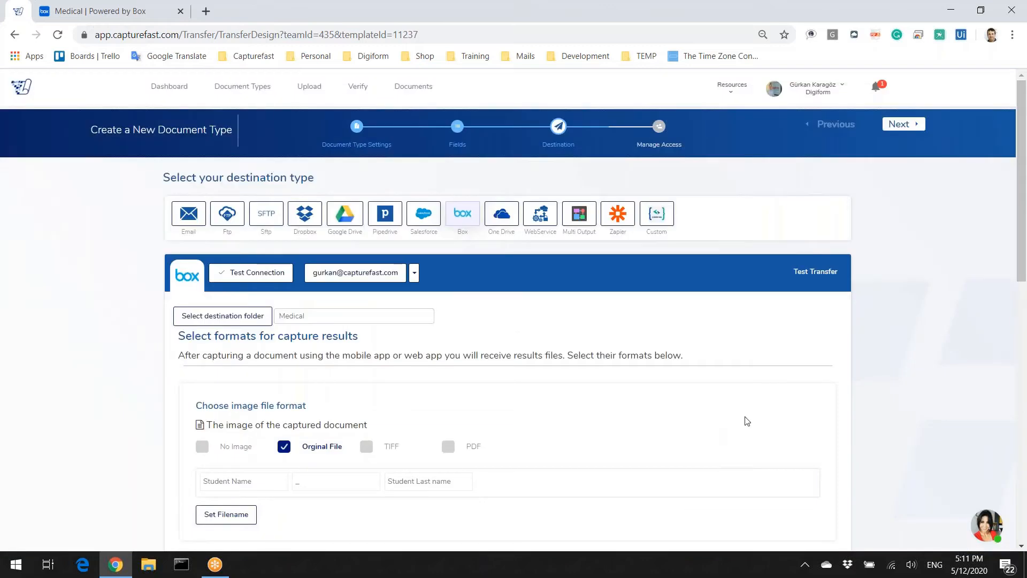
Review the image and data file format settings, and examine the Box metadata templates, leaving Emergency Medical Forms and Physician expanded
scroll(633, 415, down, 5)
scroll(503, 332, up, 3)
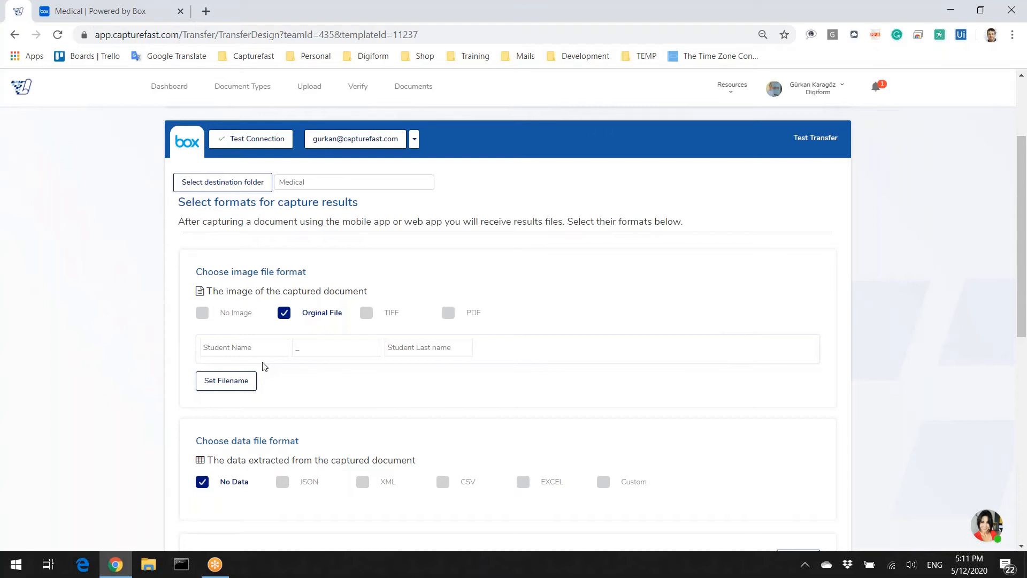
scroll(316, 367, down, 3)
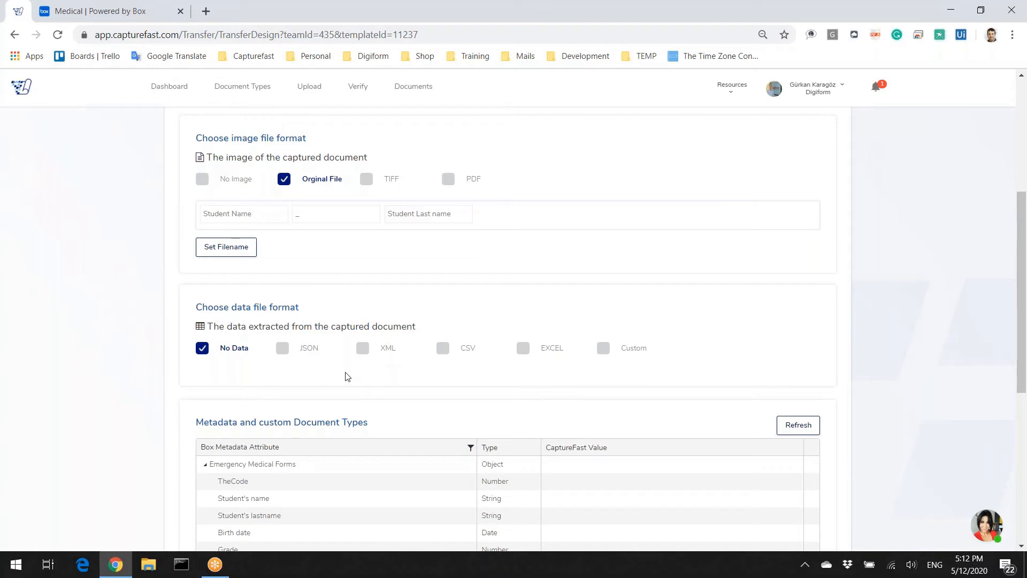
scroll(354, 377, down, 6)
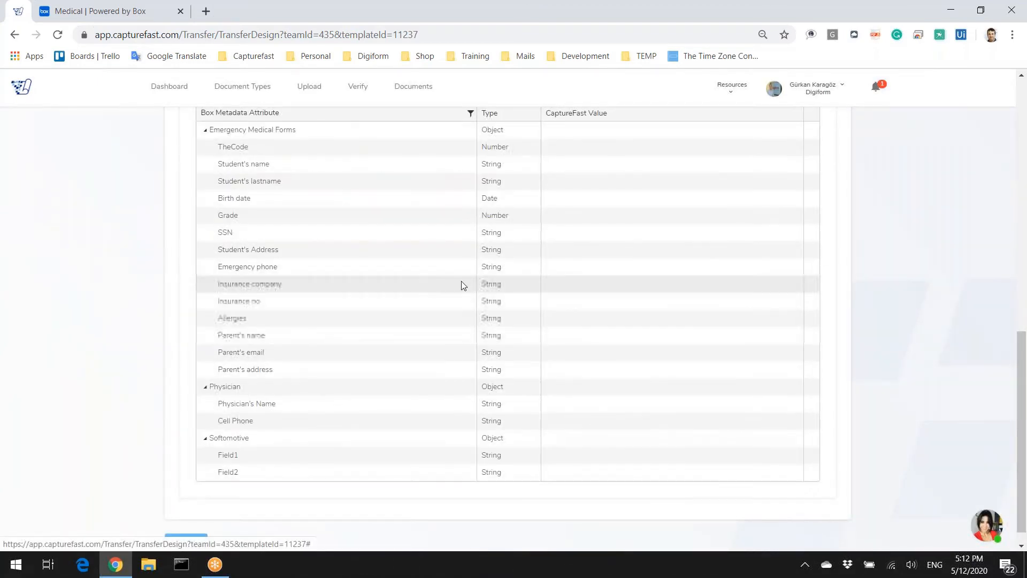
scroll(415, 294, up, 1)
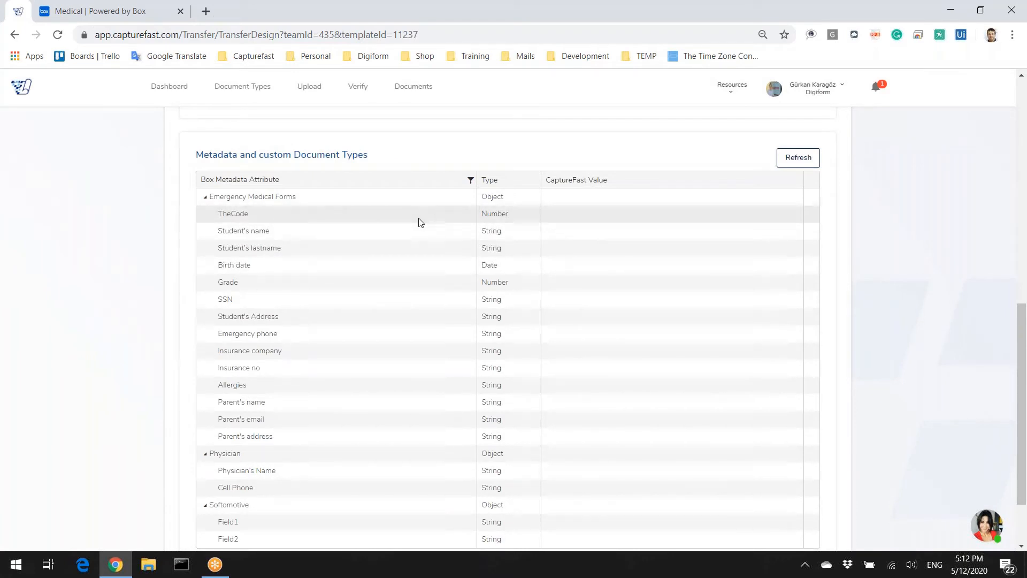
click(205, 197)
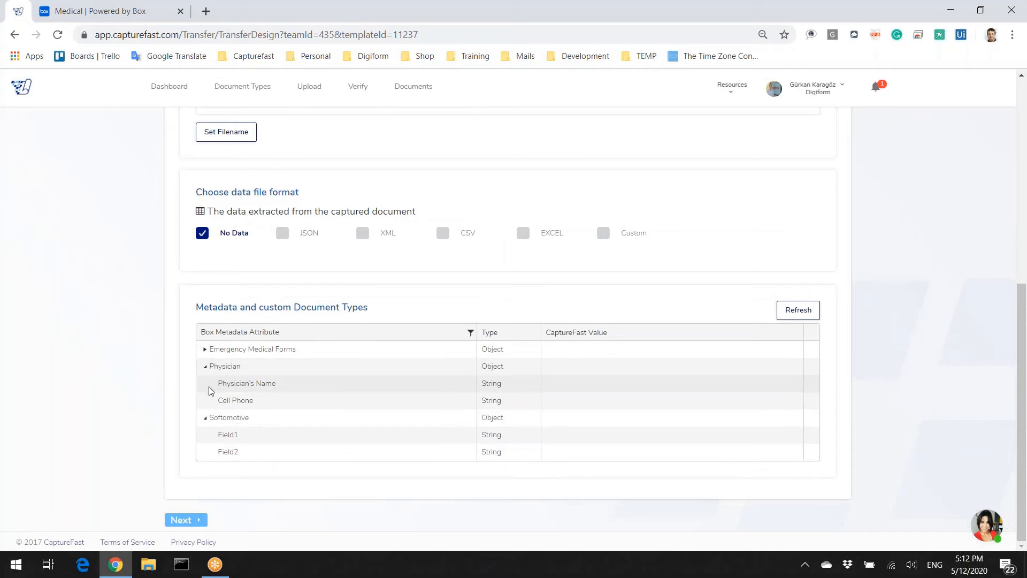
click(205, 419)
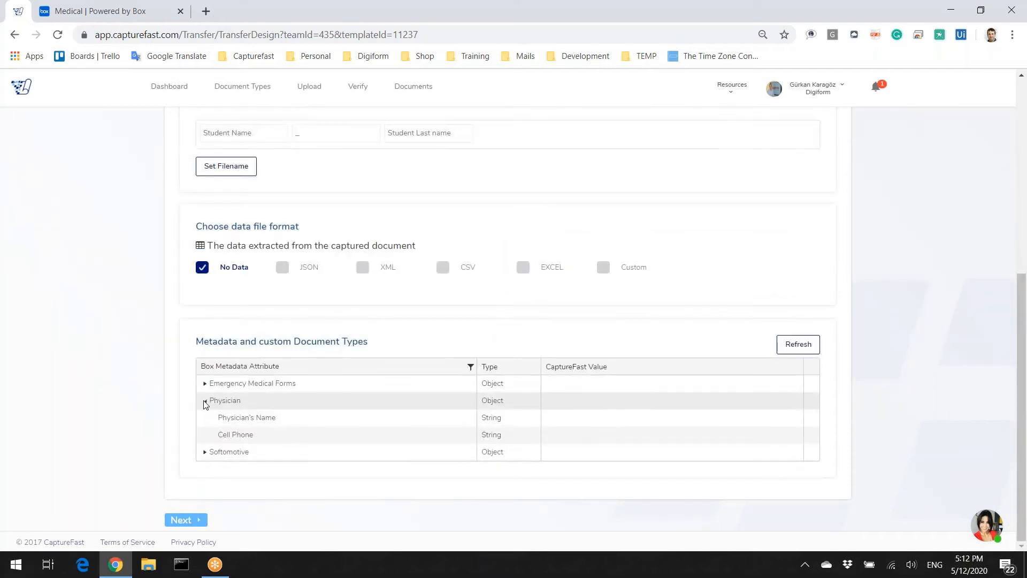
click(205, 402)
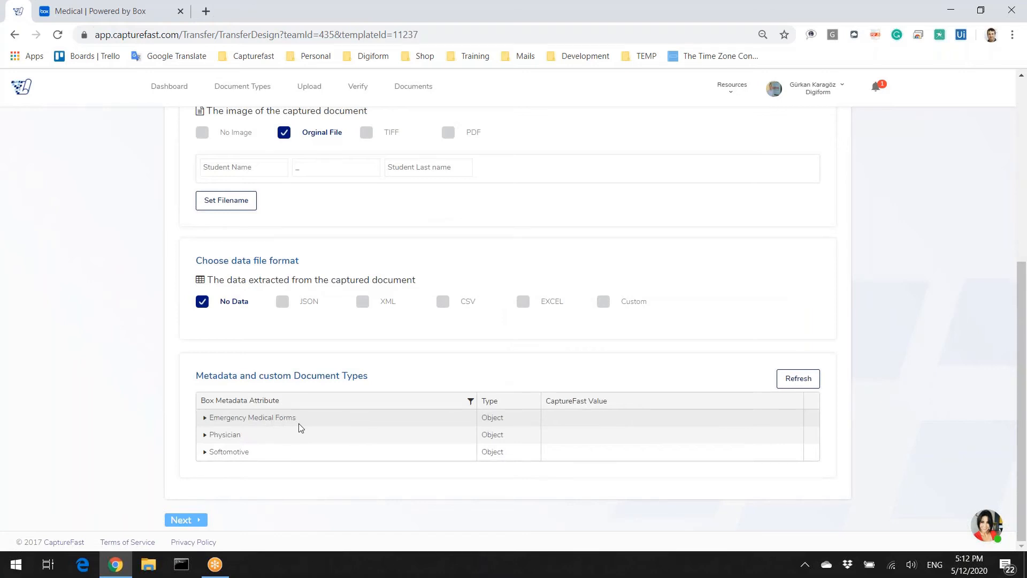
click(205, 417)
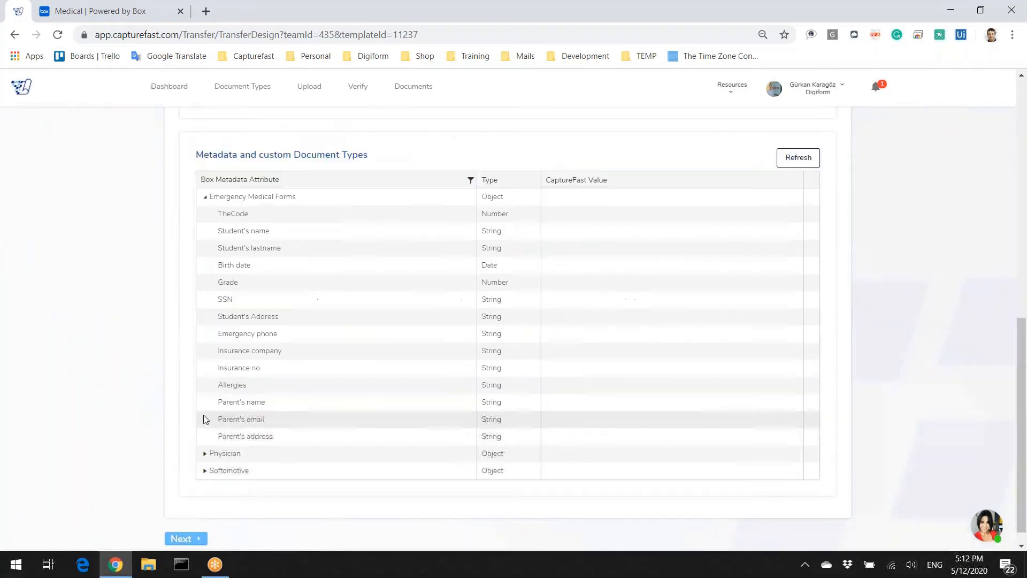
click(205, 453)
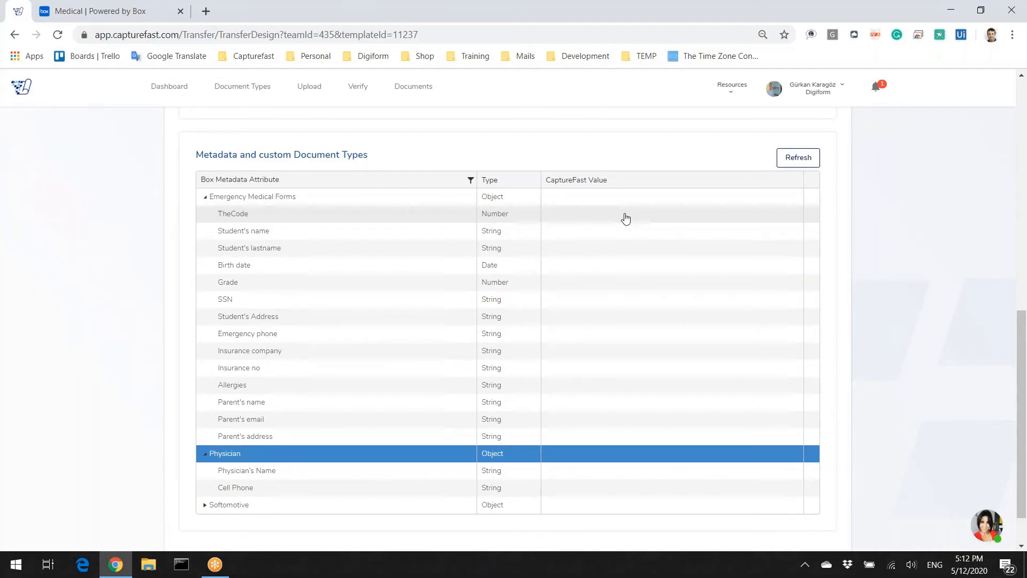
Map the TheCode attribute of Emergency Medical Forms to the Code form field of the STUDENT EMERGENCY MEDICAL document type
click(690, 219)
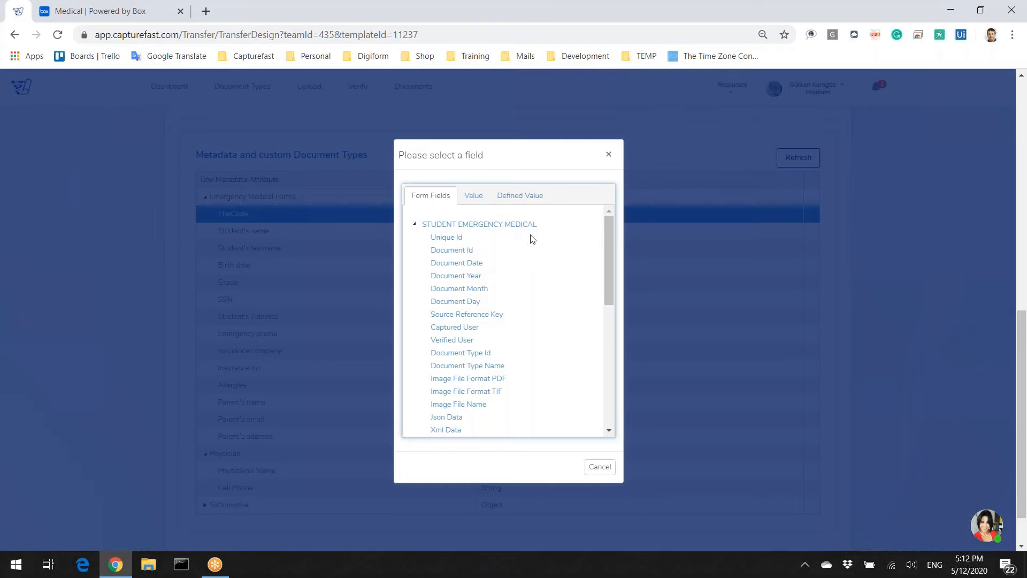
drag(608, 236, 609, 246)
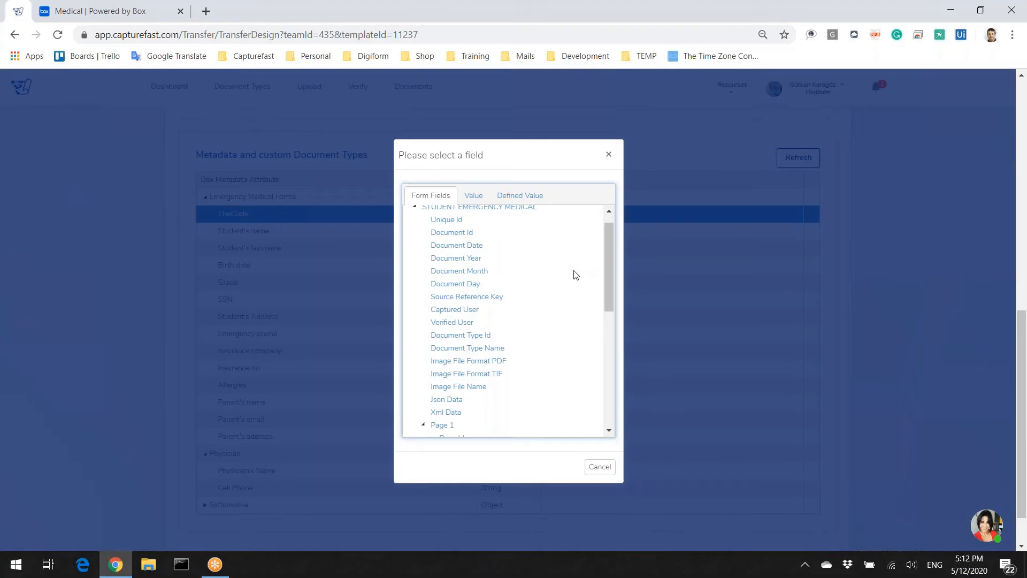
drag(609, 240, 612, 310)
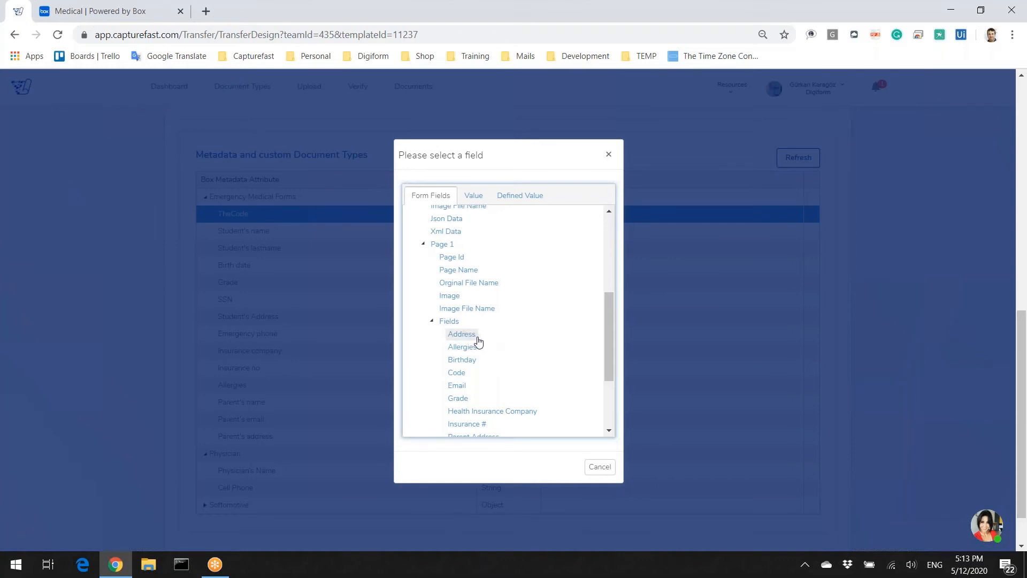
drag(608, 322, 608, 380)
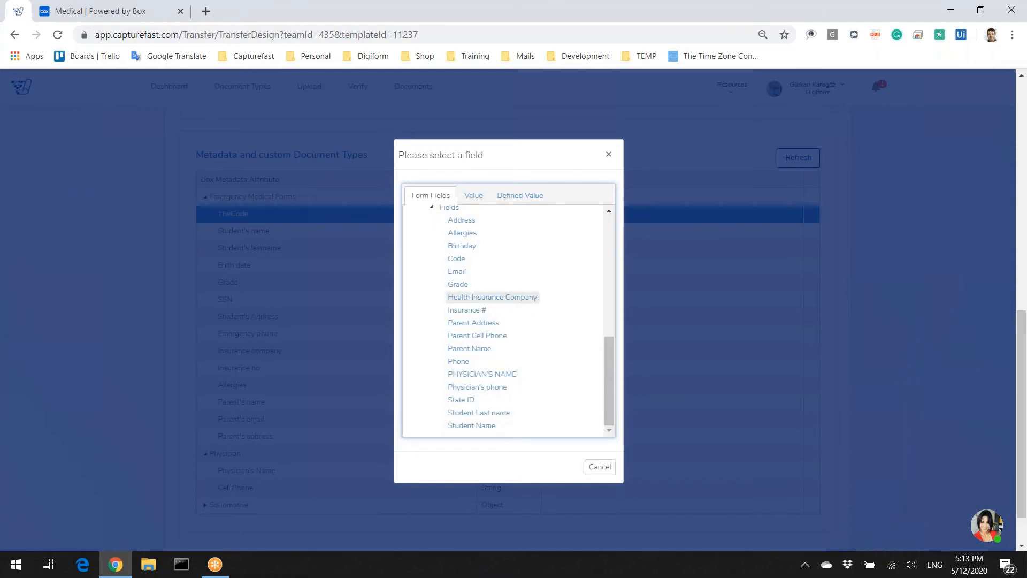
click(455, 259)
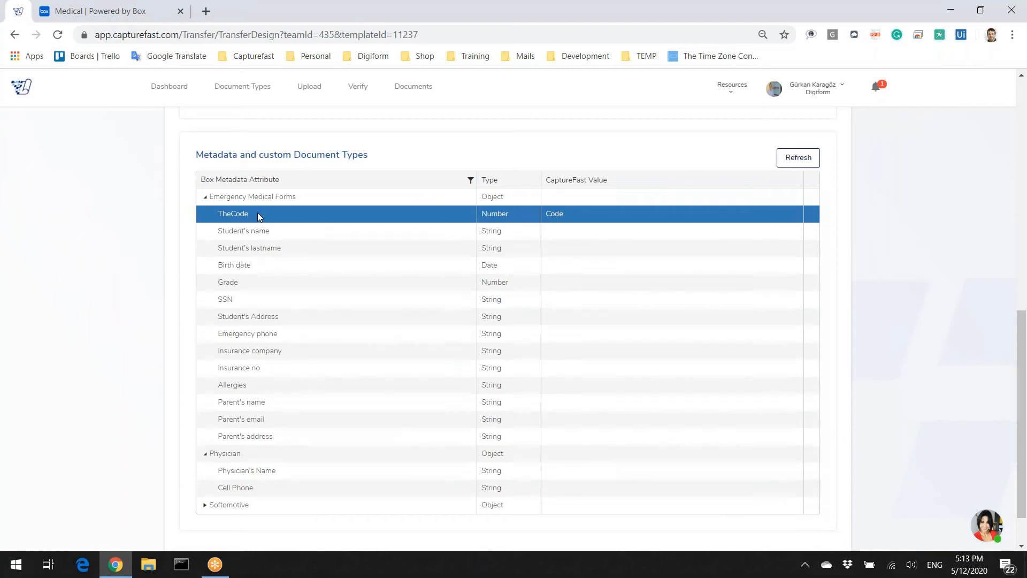
Map the Student's name attribute to the Student Name field and Student's lastname to Student Last name
click(572, 235)
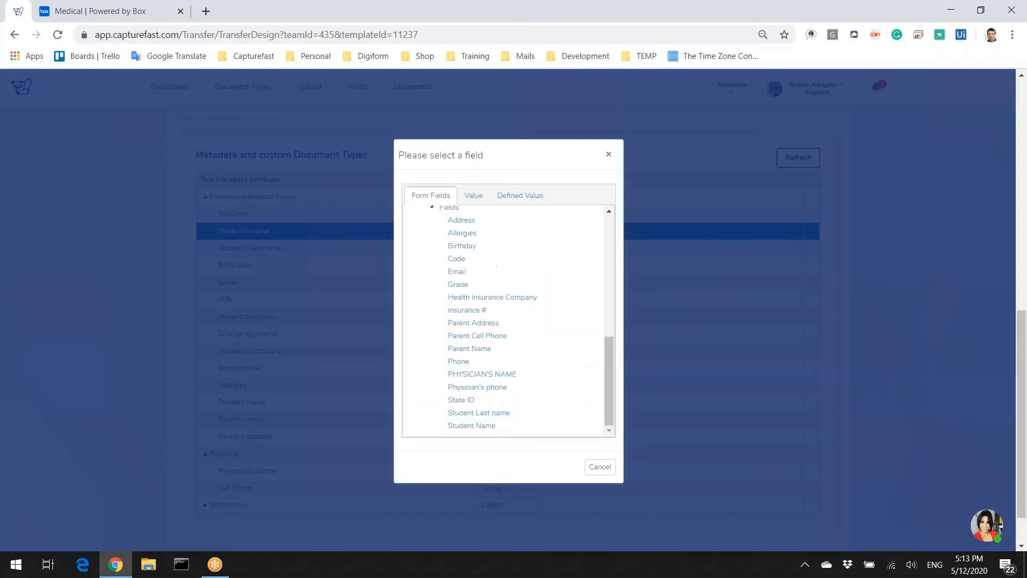
click(490, 426)
click(567, 257)
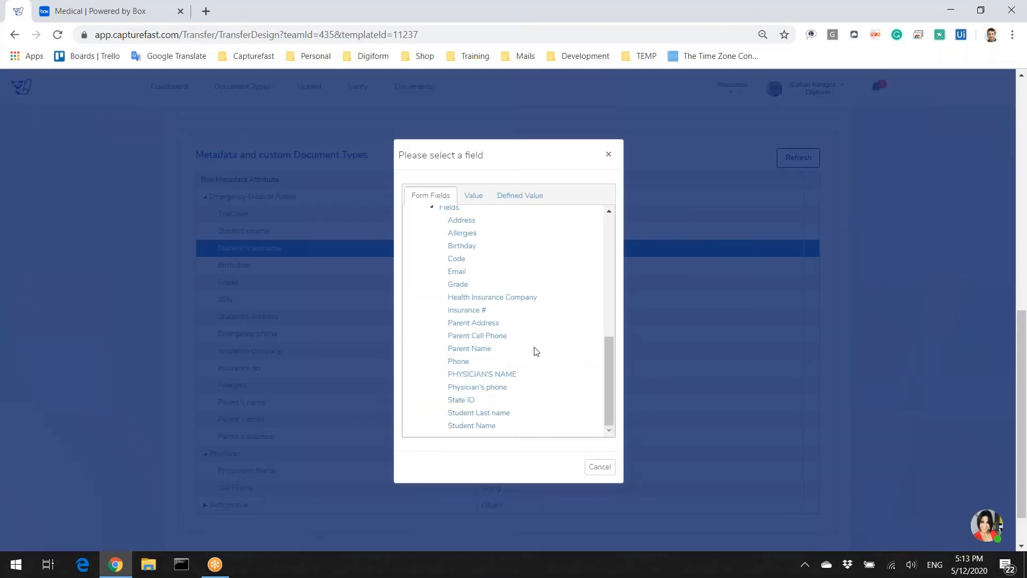
click(498, 413)
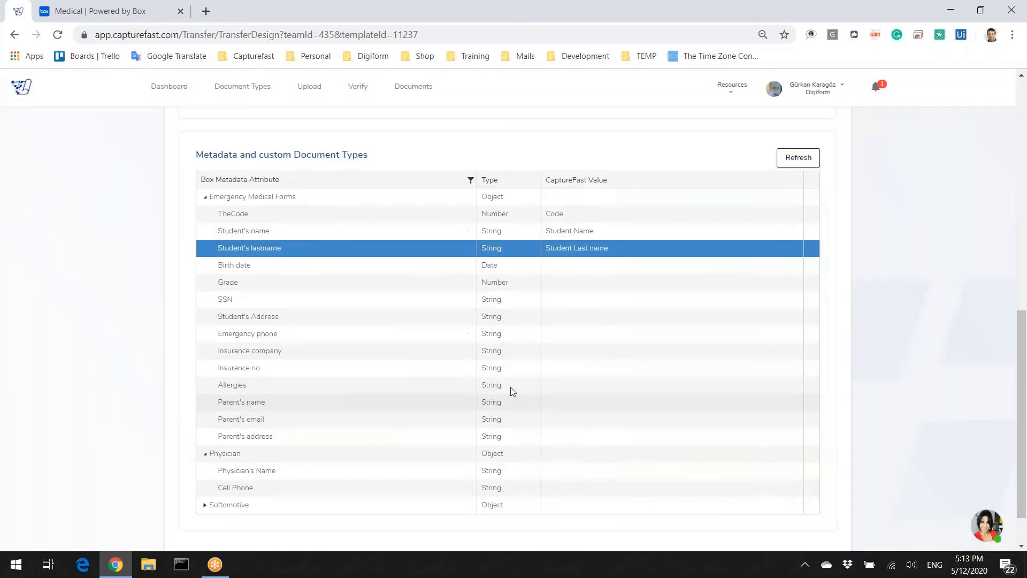
Map the Birth date attribute to the Birthday field and the Grade attribute to the Grade field
click(582, 268)
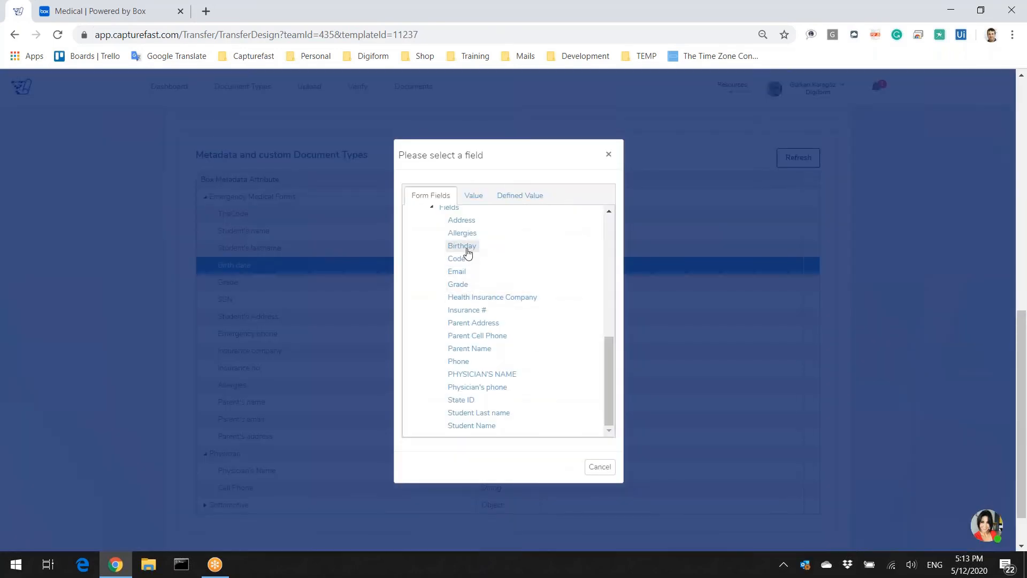
click(462, 247)
click(570, 290)
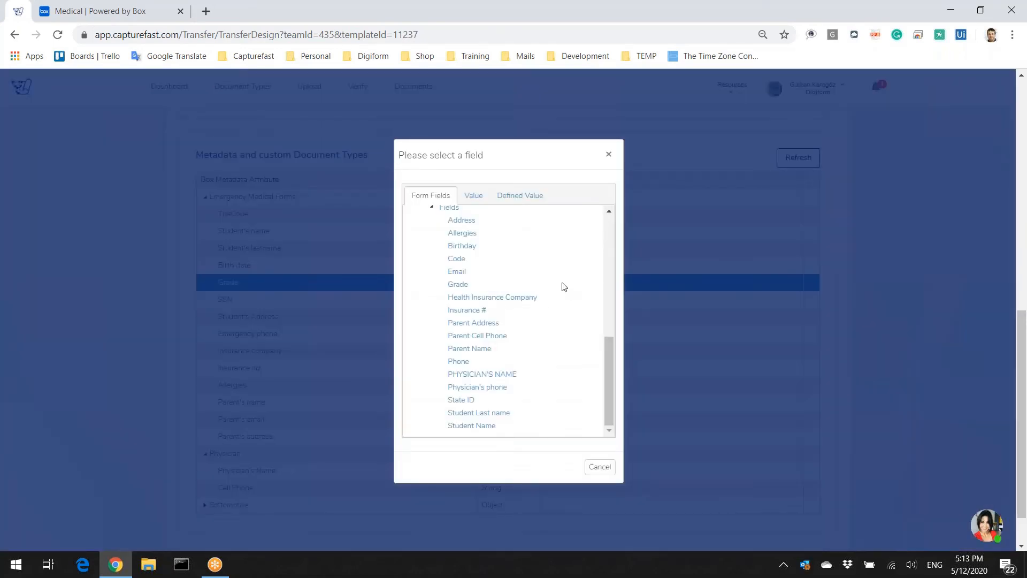
click(458, 285)
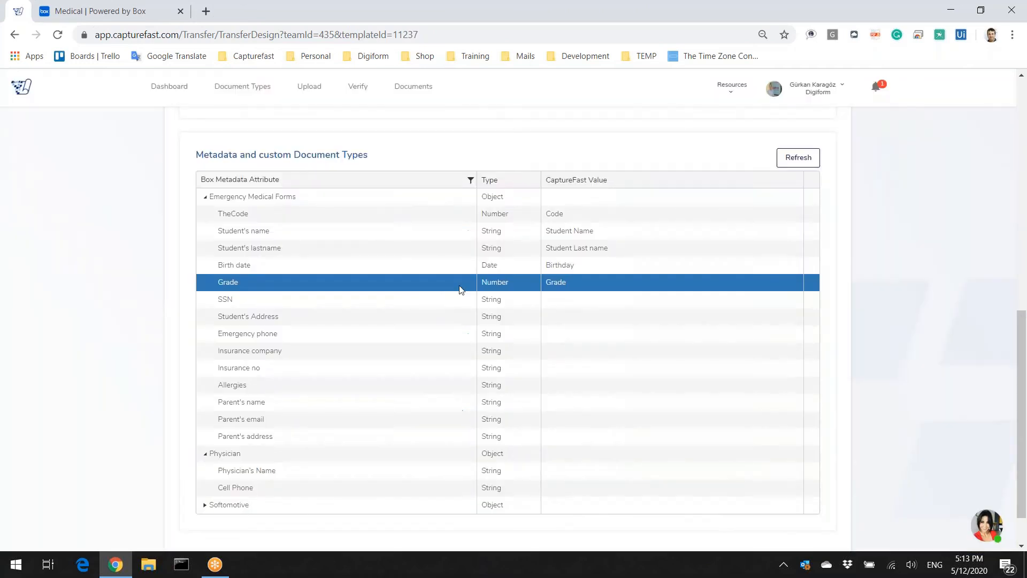
Map the SSN attribute to the State ID field and Student's Address to the Address field
click(558, 300)
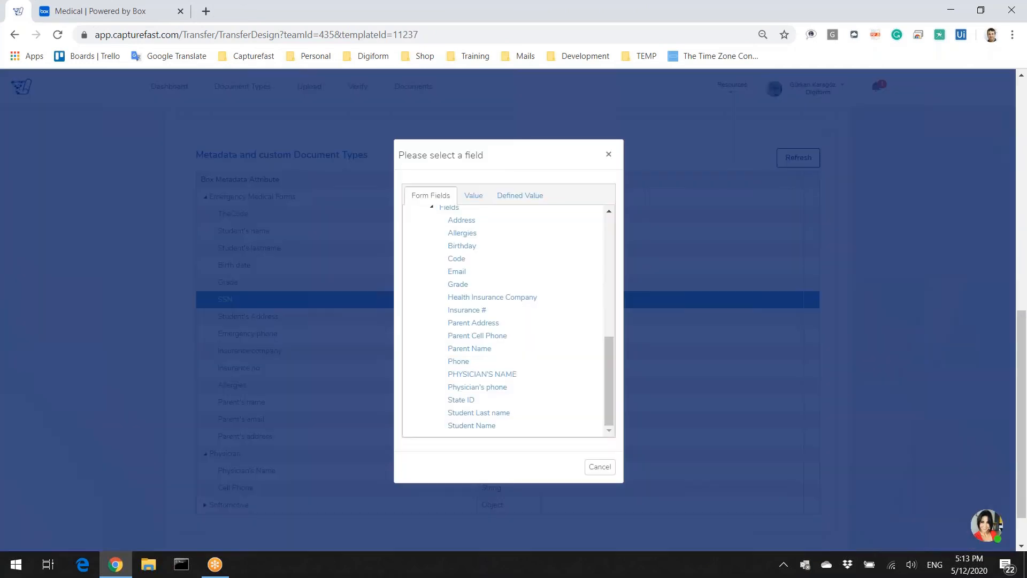
click(459, 399)
click(579, 325)
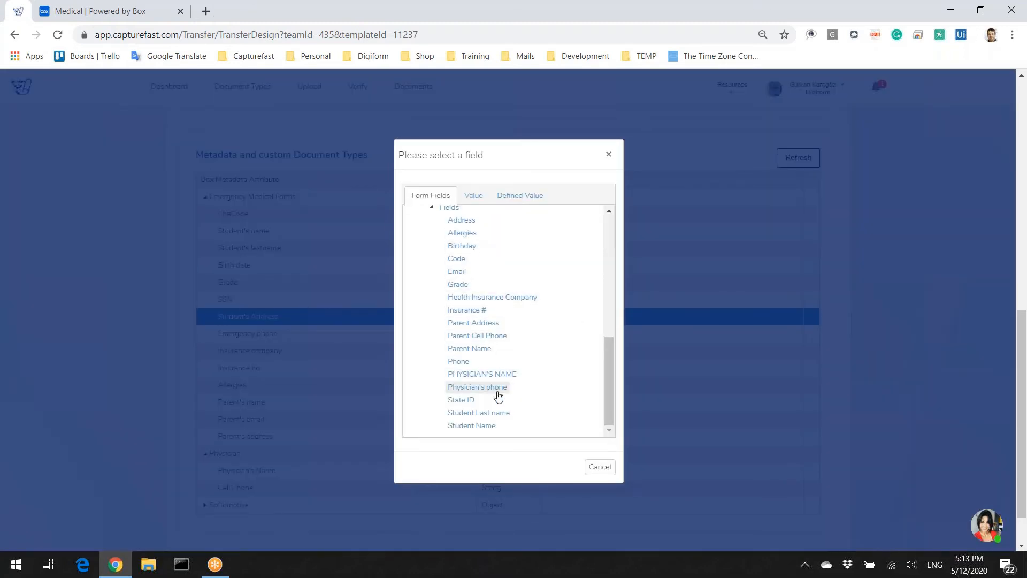
click(464, 221)
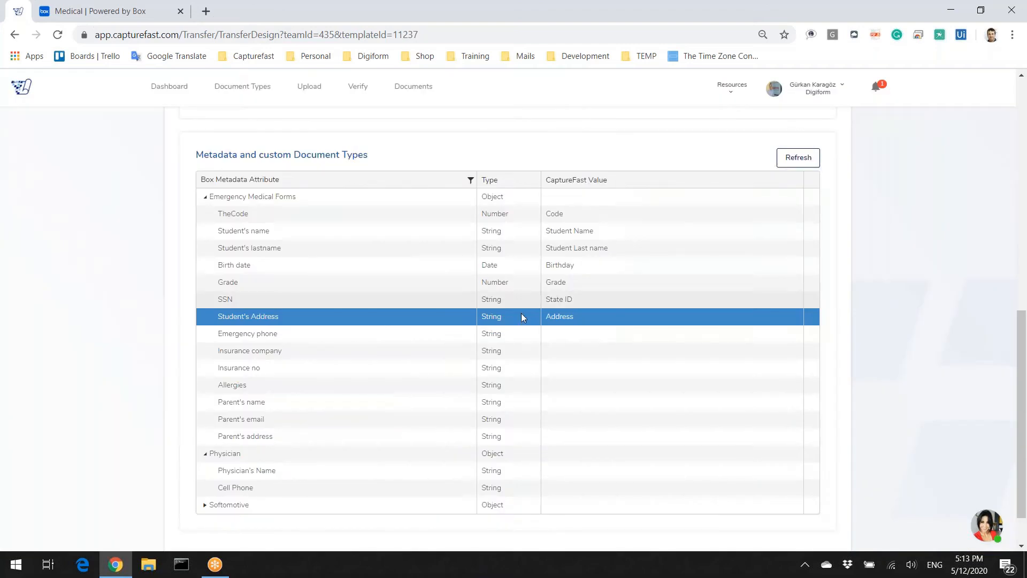
Map the Emergency phone attribute to the Phone field and Insurance company to Health Insurance Company
click(561, 339)
scroll(486, 280, up, 5)
scroll(514, 374, down, 5)
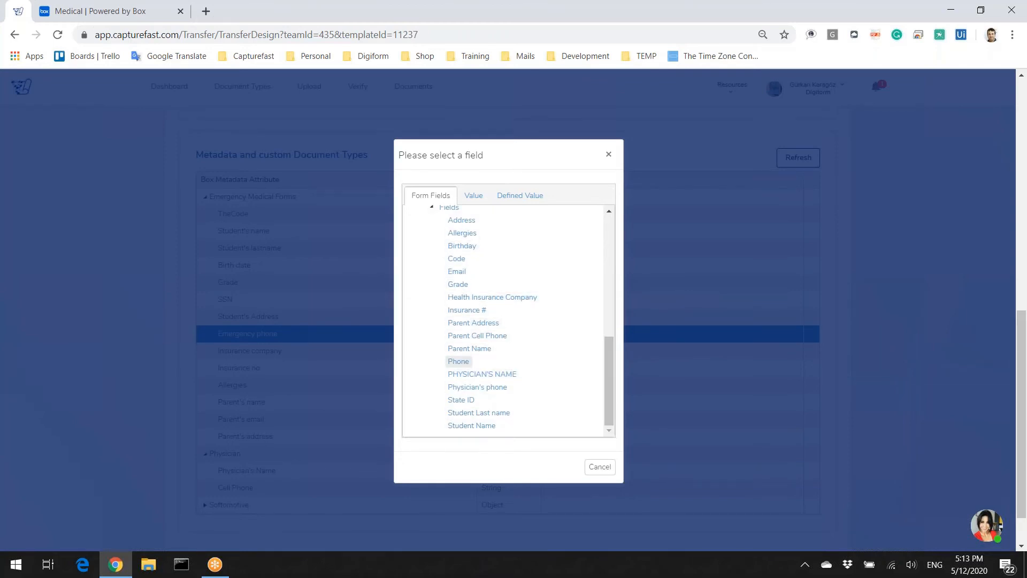
click(459, 361)
click(593, 356)
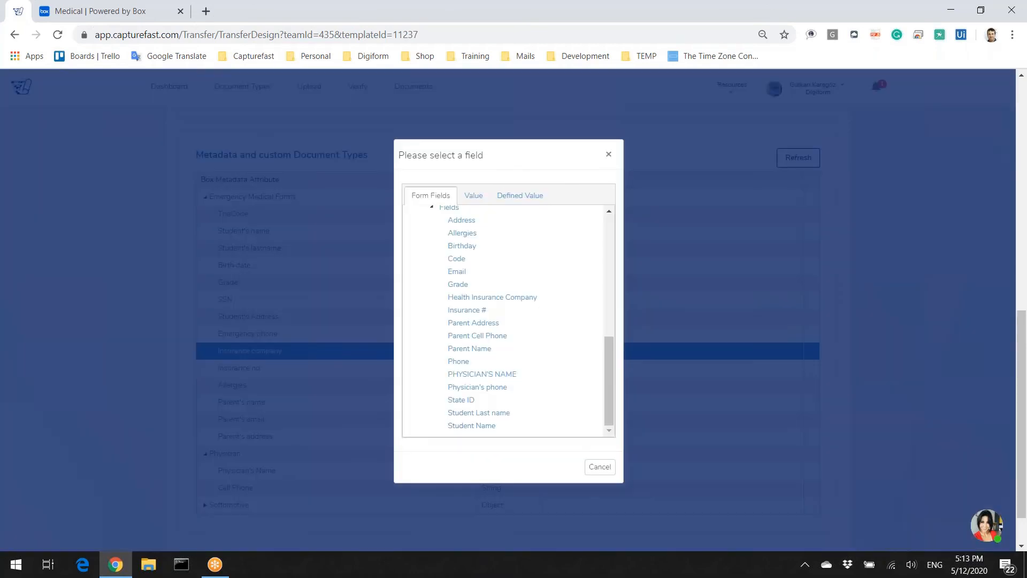
click(492, 303)
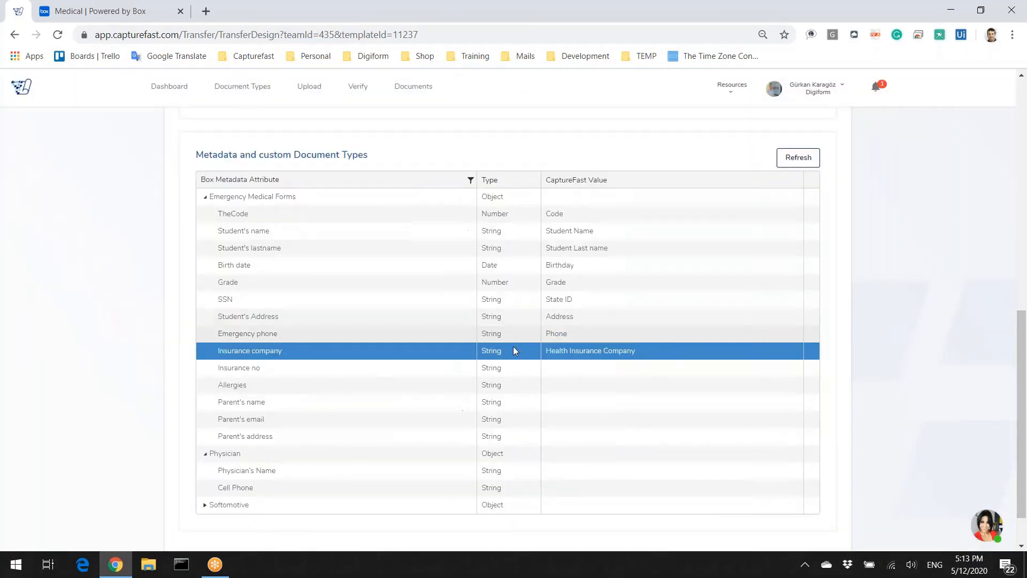
Map the Insurance no attribute to the Insurance # field and the Allergies attribute to the Allergies field
click(561, 375)
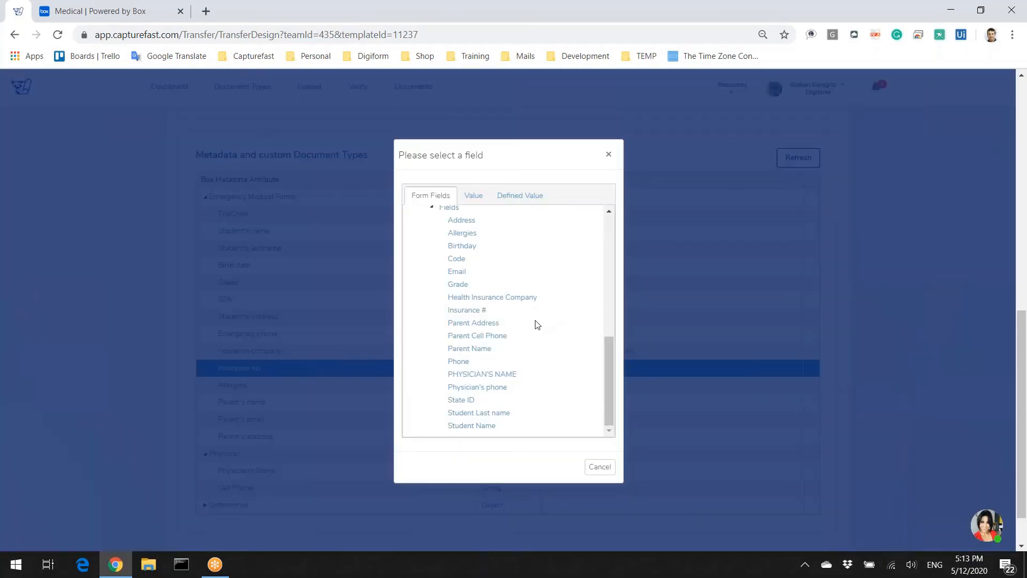
click(478, 313)
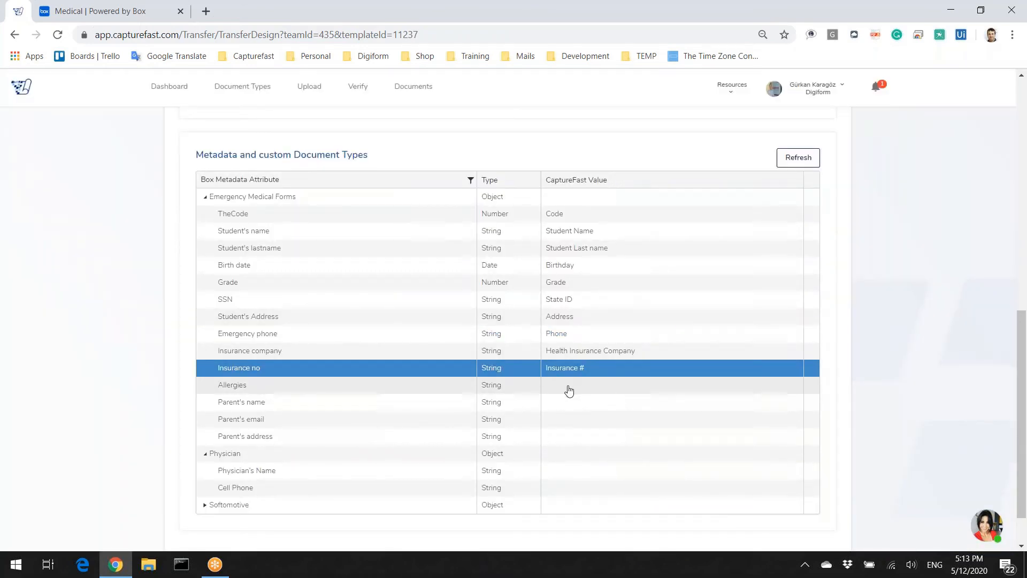
click(569, 390)
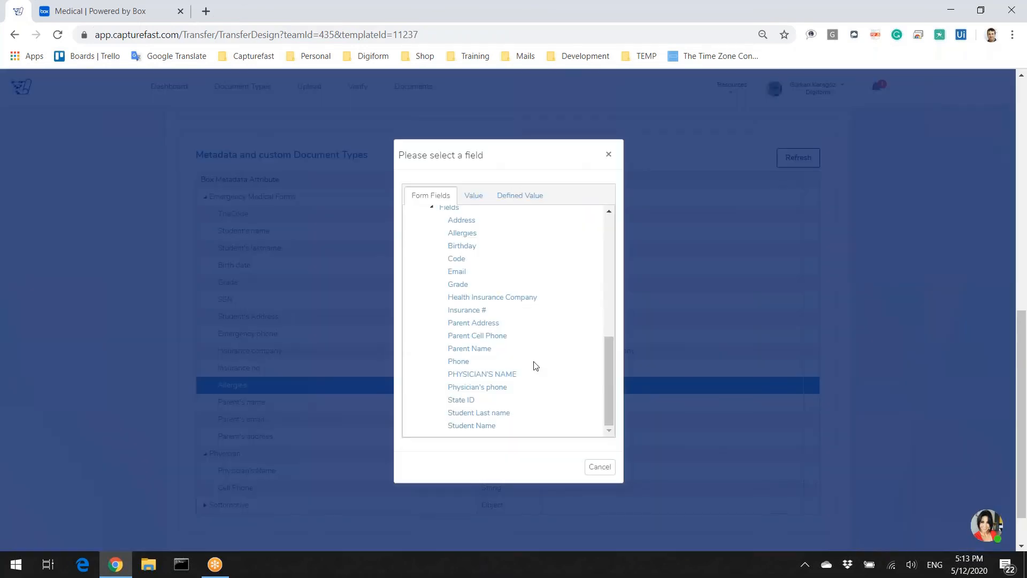
click(463, 233)
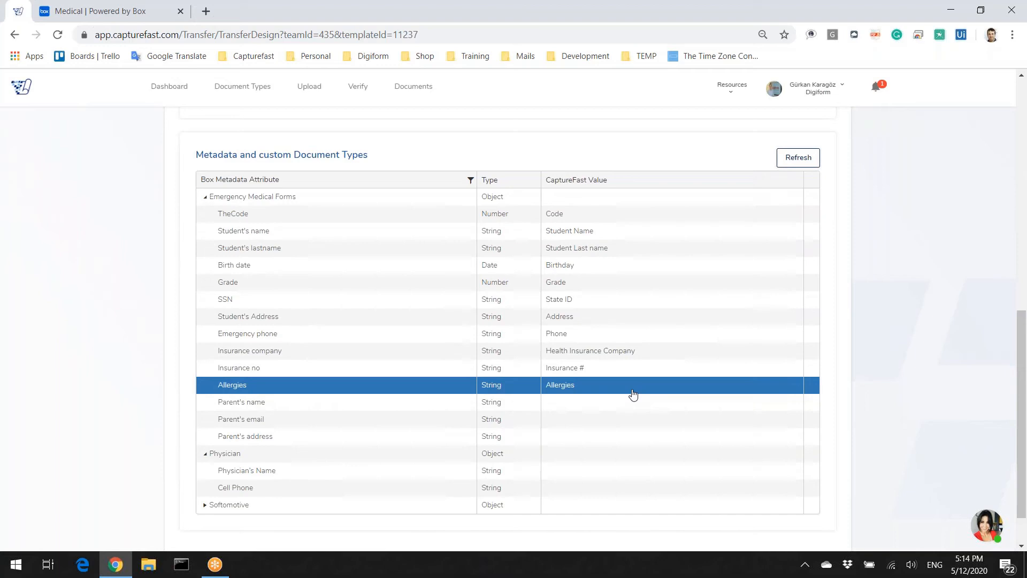
click(559, 407)
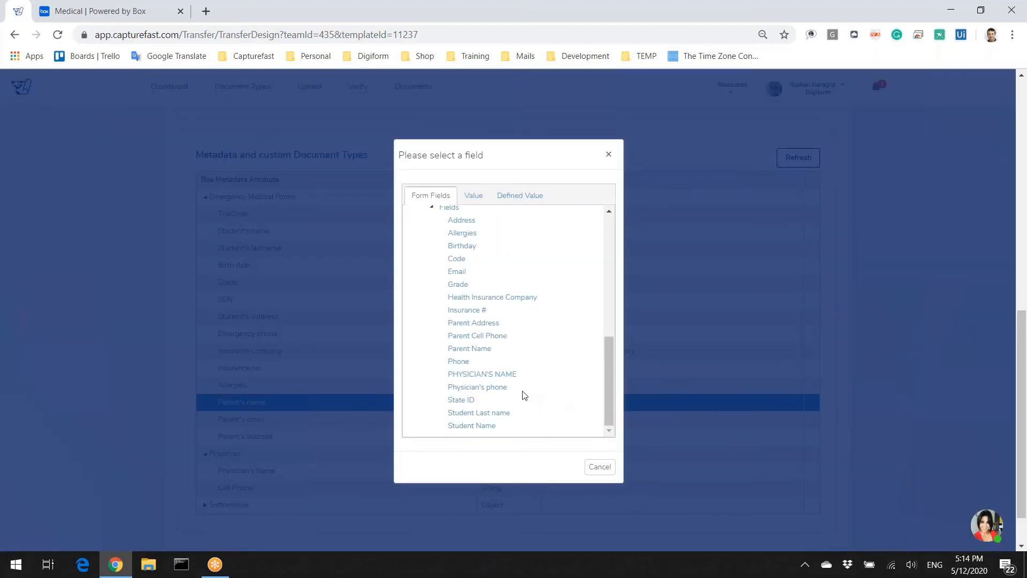
click(482, 350)
click(554, 422)
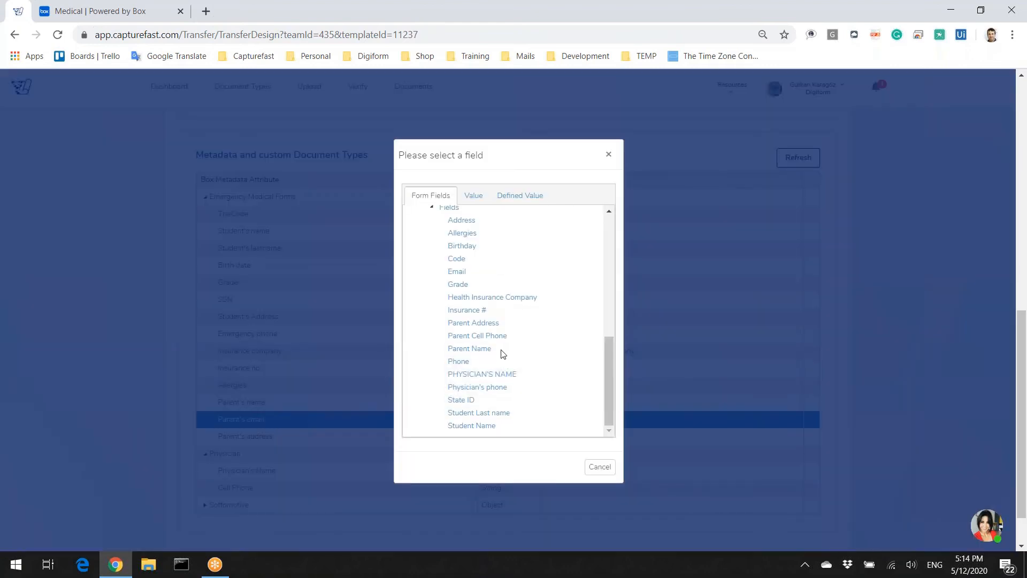
click(458, 272)
click(556, 442)
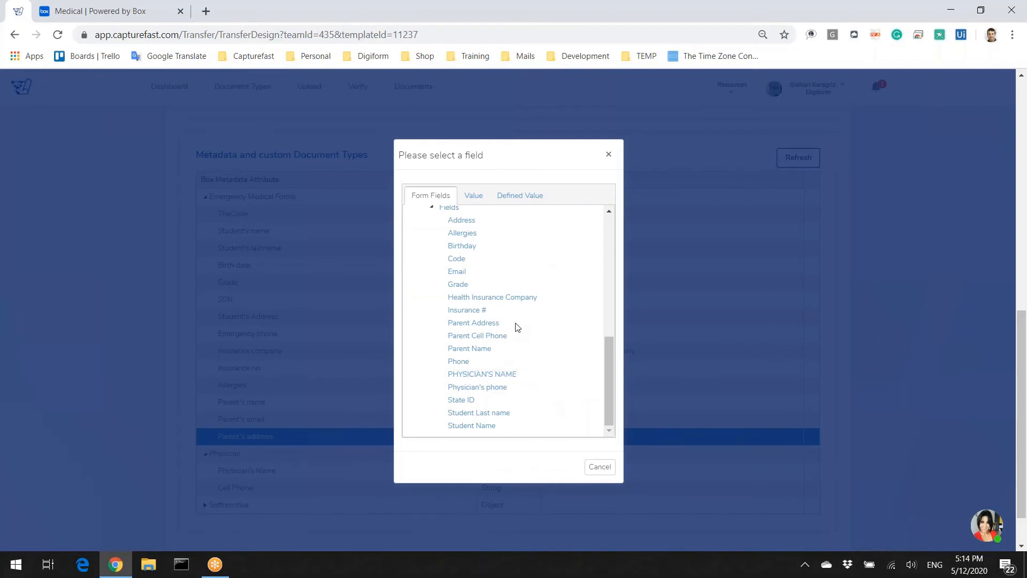
click(494, 324)
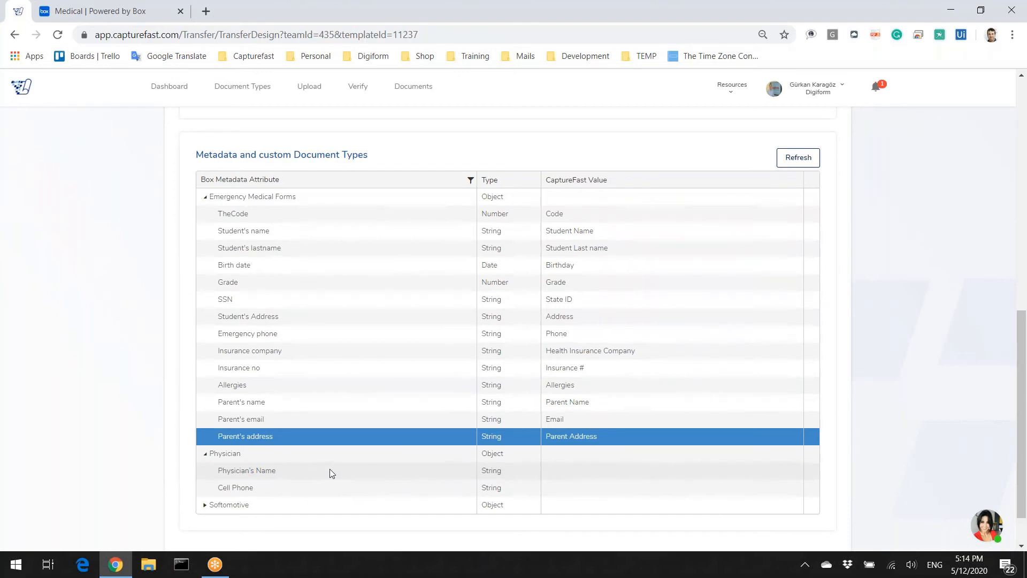
click(554, 475)
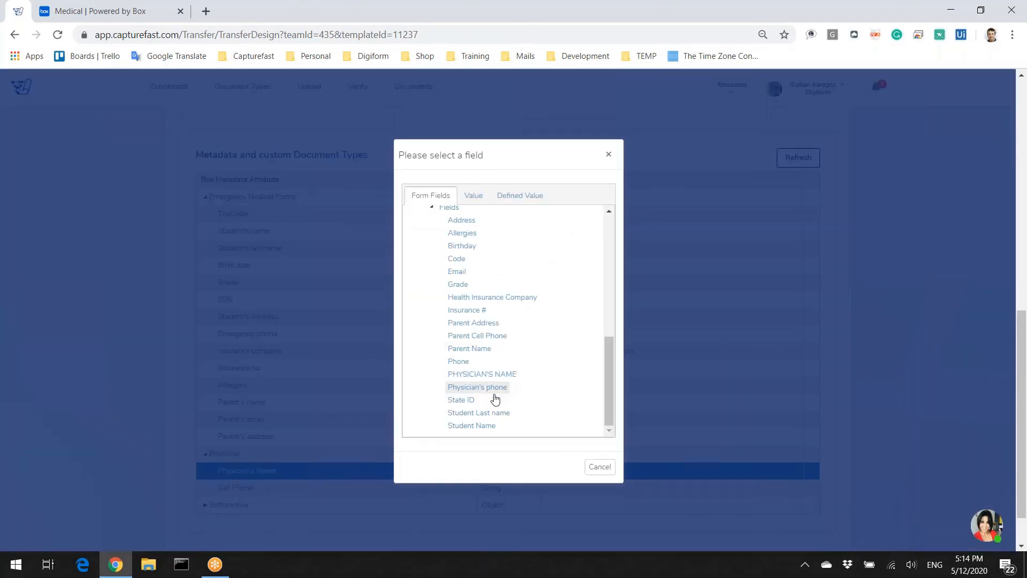
click(493, 374)
click(596, 487)
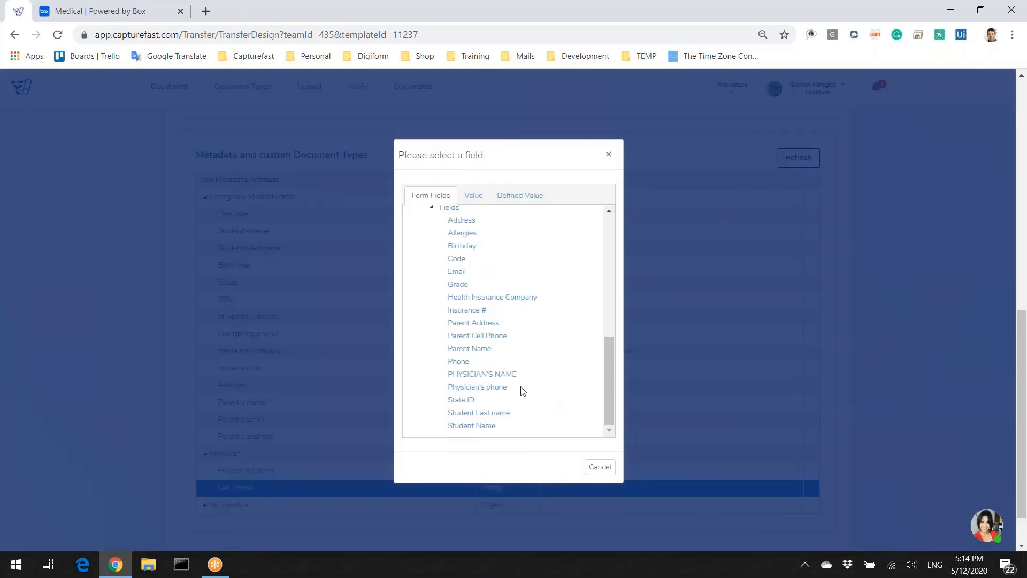
click(493, 387)
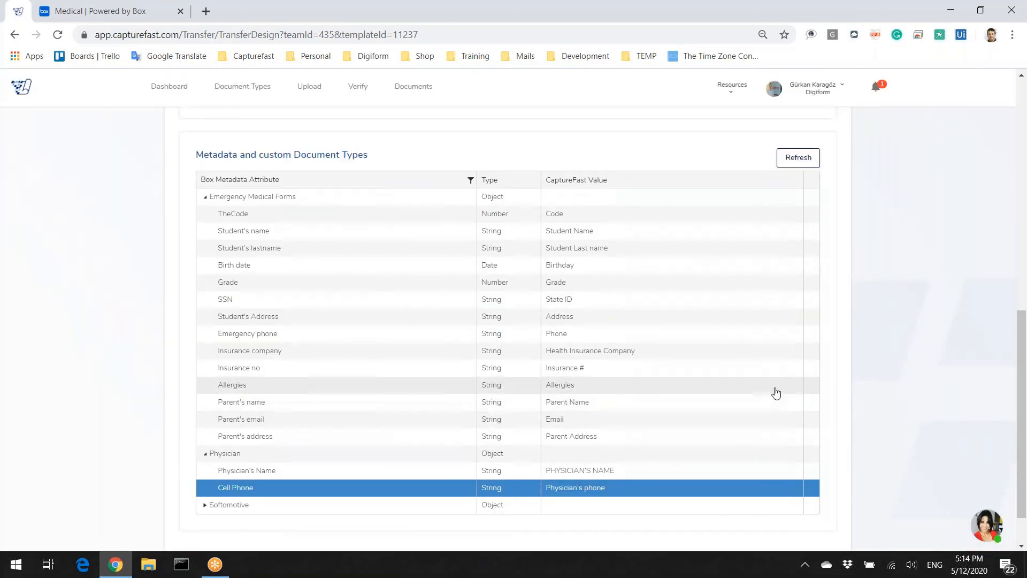
Complete the Box destination setup and finish the document type without changing its capturer and verifier access
scroll(868, 423, down, 2)
scroll(867, 422, up, 7)
scroll(867, 422, down, 8)
click(181, 520)
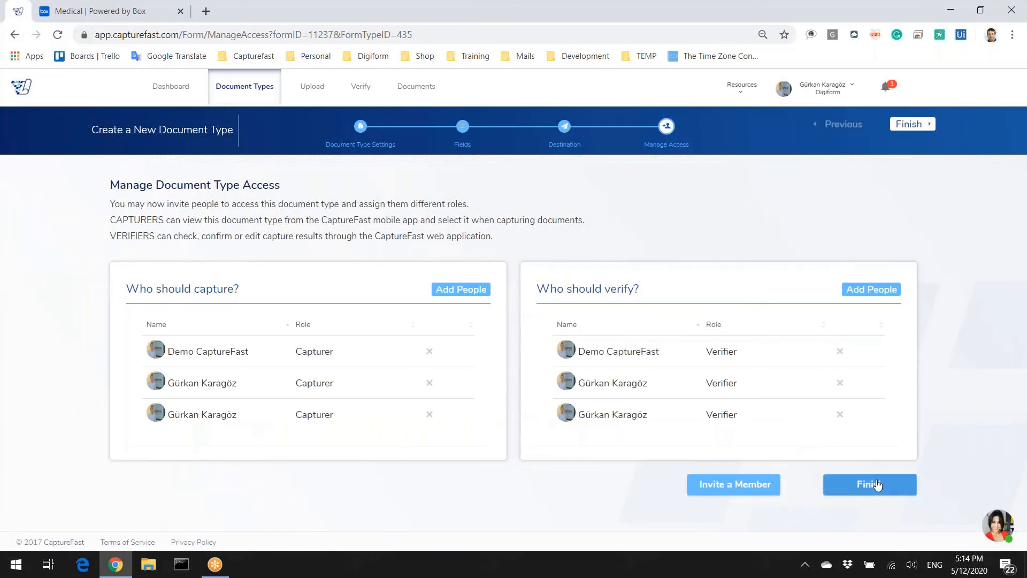
click(860, 484)
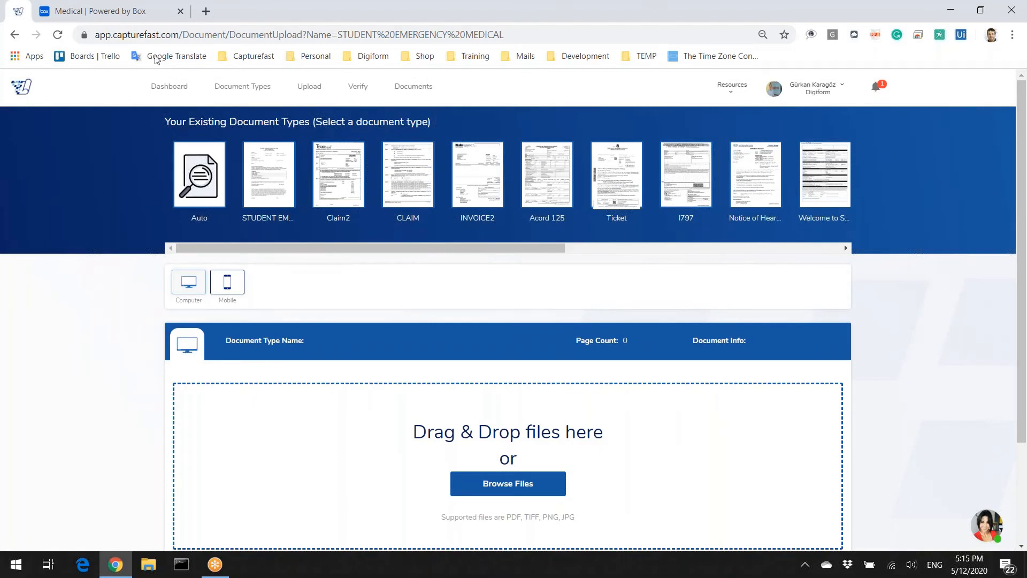
Ensure Skip verification is enabled in the STUDENT EMERGENCY MEDICAL document type settings and continue to its fields
click(242, 90)
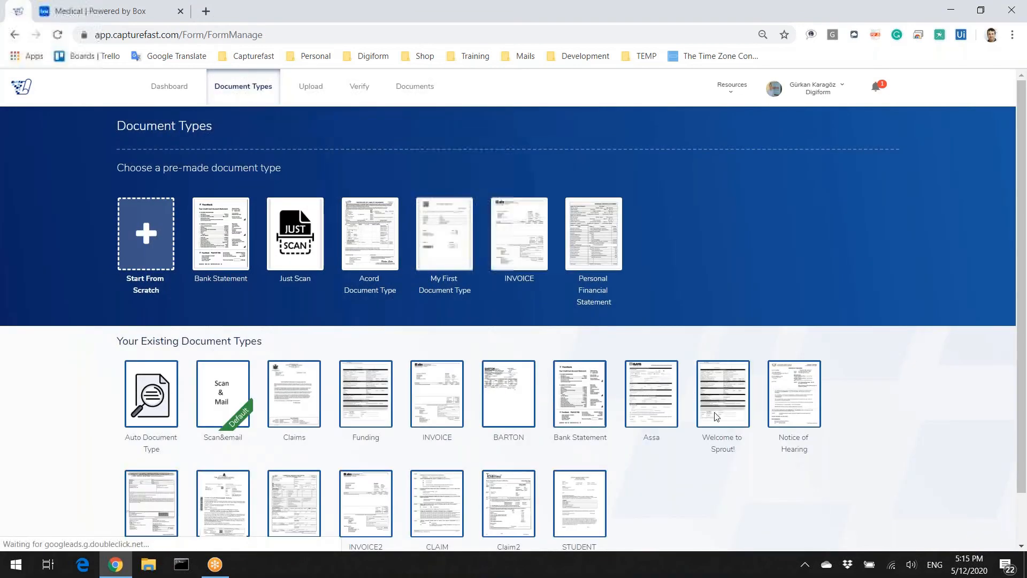
scroll(776, 507, down, 2)
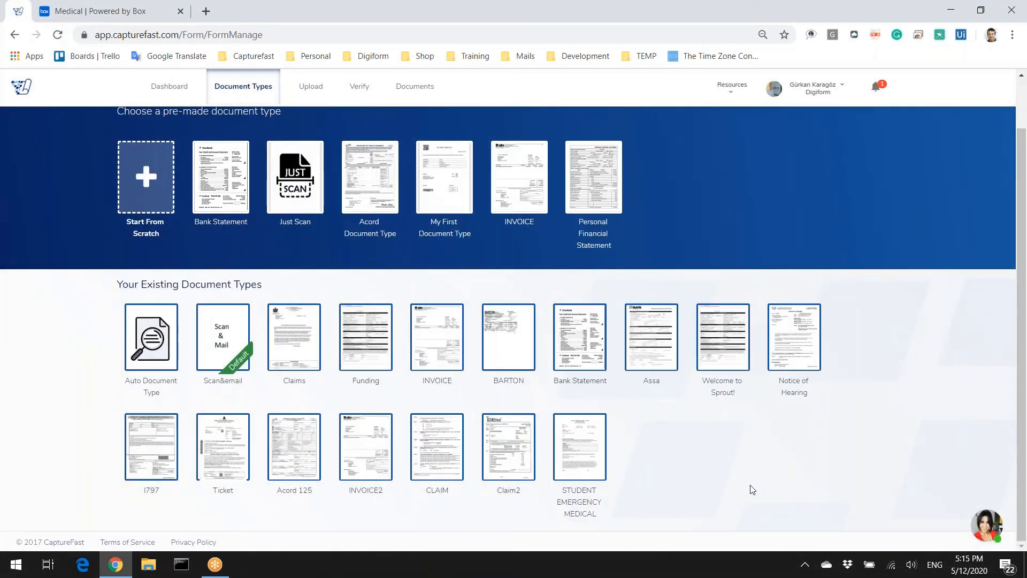
click(597, 420)
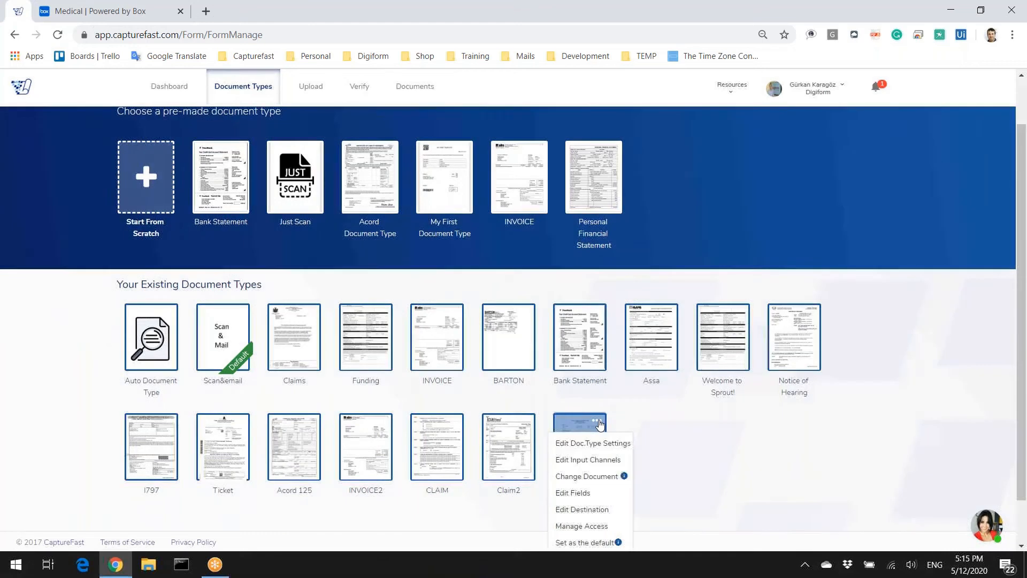
click(593, 444)
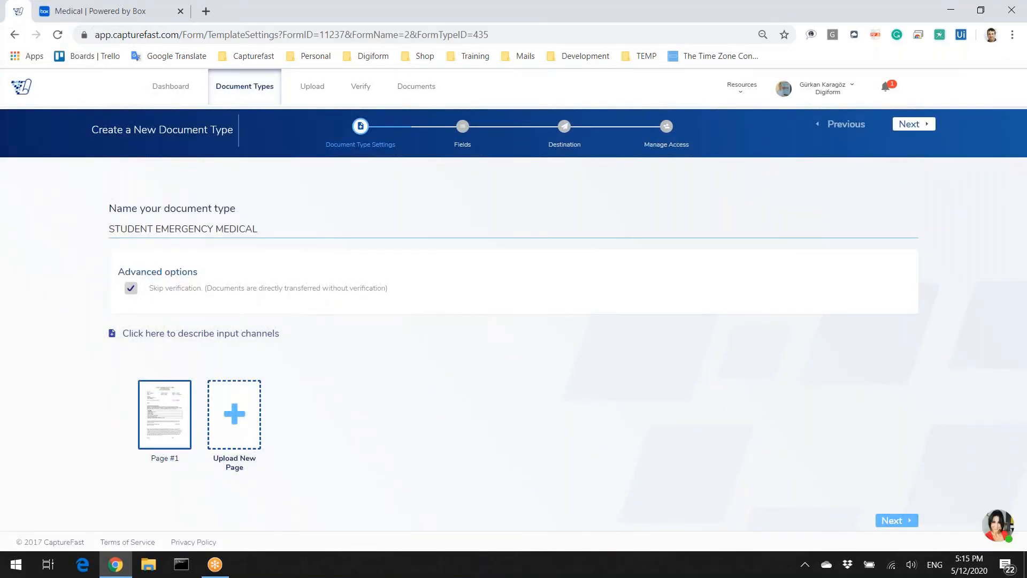
click(892, 522)
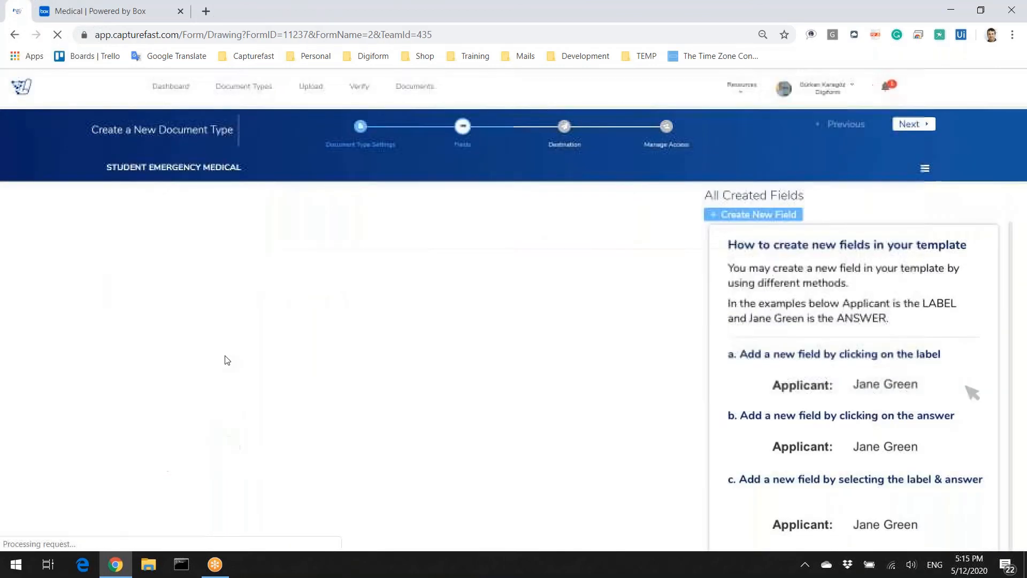
Upload F1.pdf and F2.pdf from the OneDrive Poc folder using the Auto document type
click(325, 90)
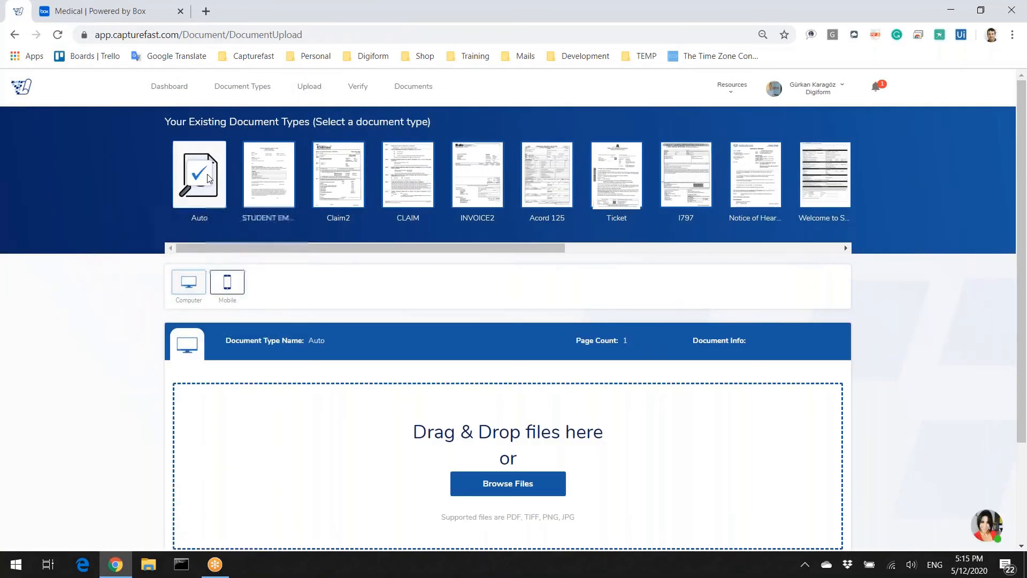
click(511, 486)
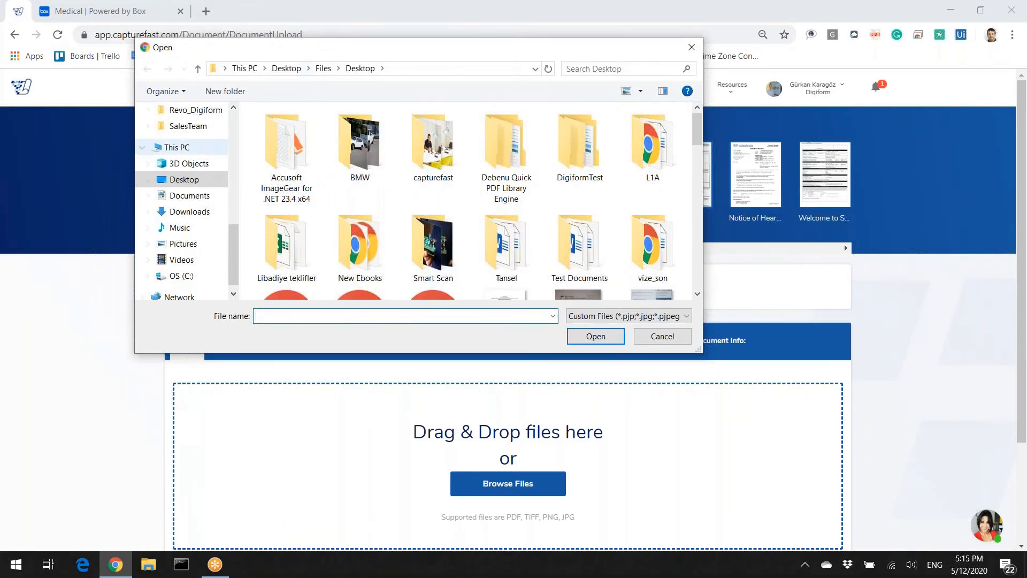
drag(234, 244, 231, 197)
click(175, 206)
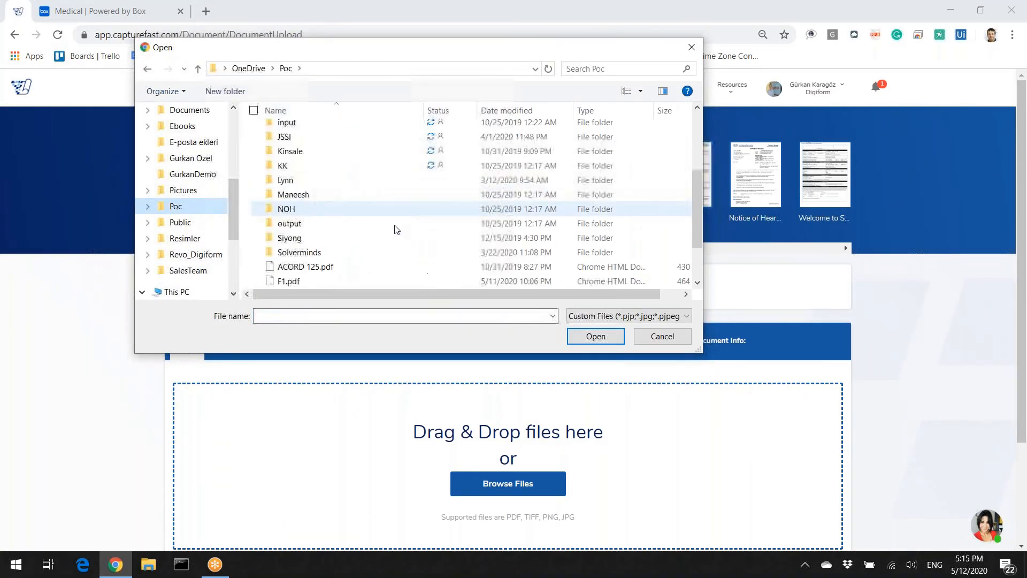
scroll(375, 235, down, 2)
click(316, 223)
ctrl+click(316, 237)
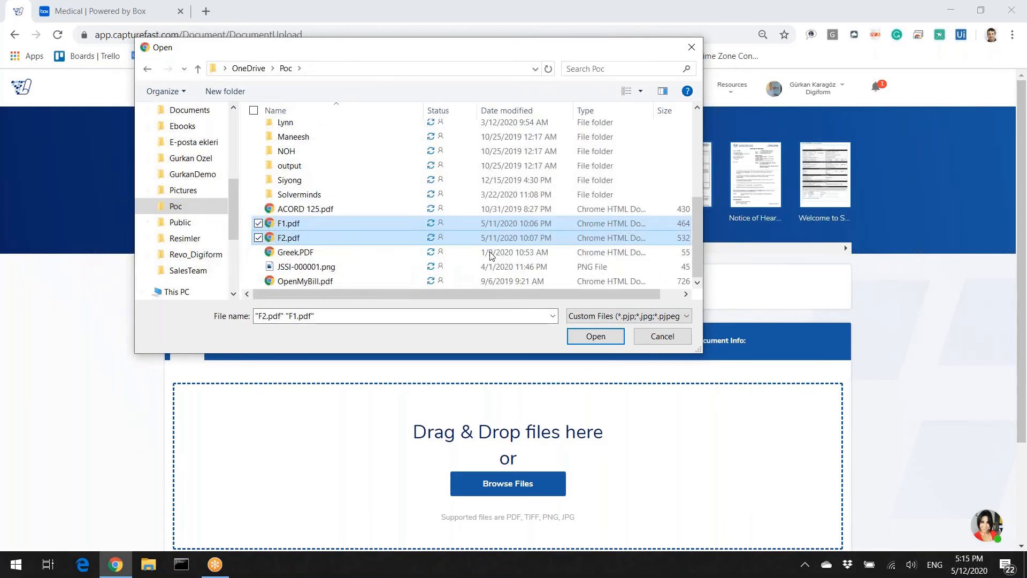
click(597, 337)
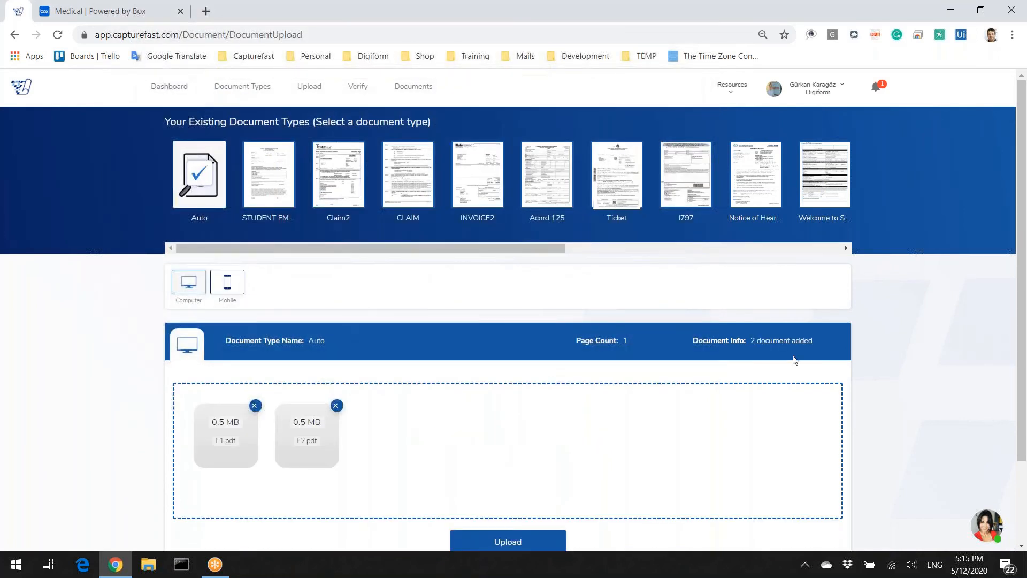
scroll(612, 407, down, 2)
click(509, 441)
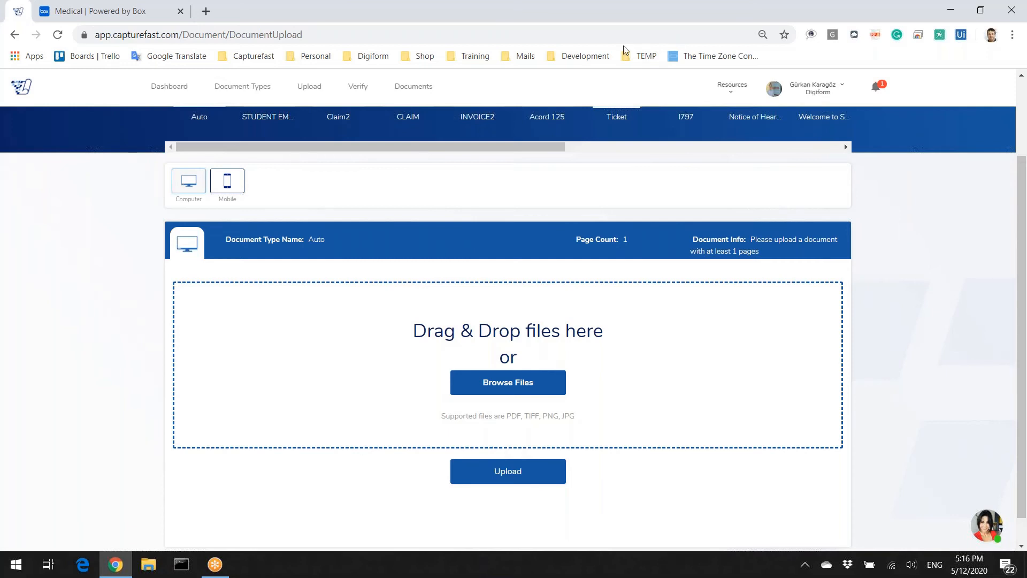
Check the processing status of the two uploaded files in the documents list, refreshing it for the latest state
click(414, 88)
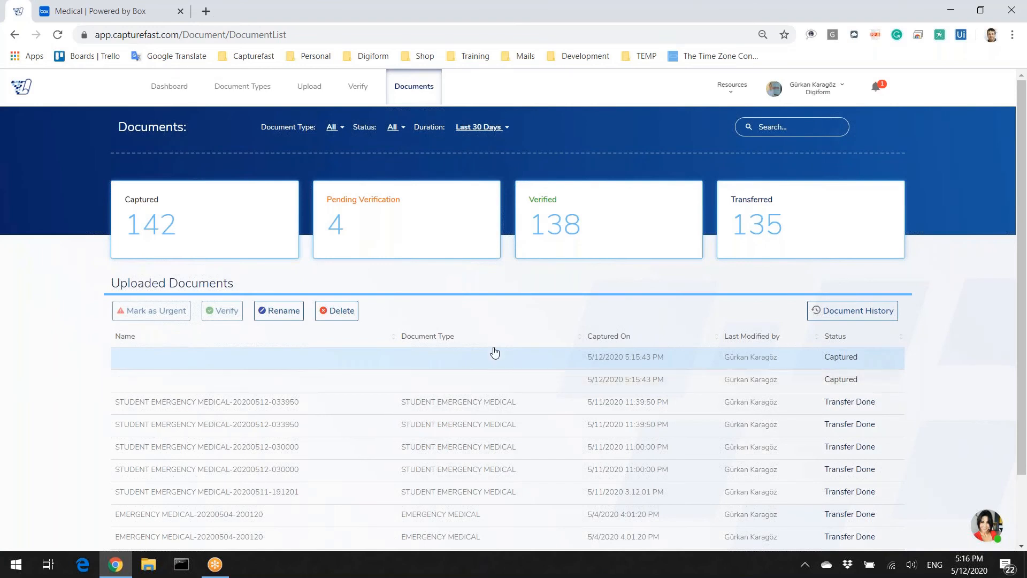
click(60, 36)
click(59, 37)
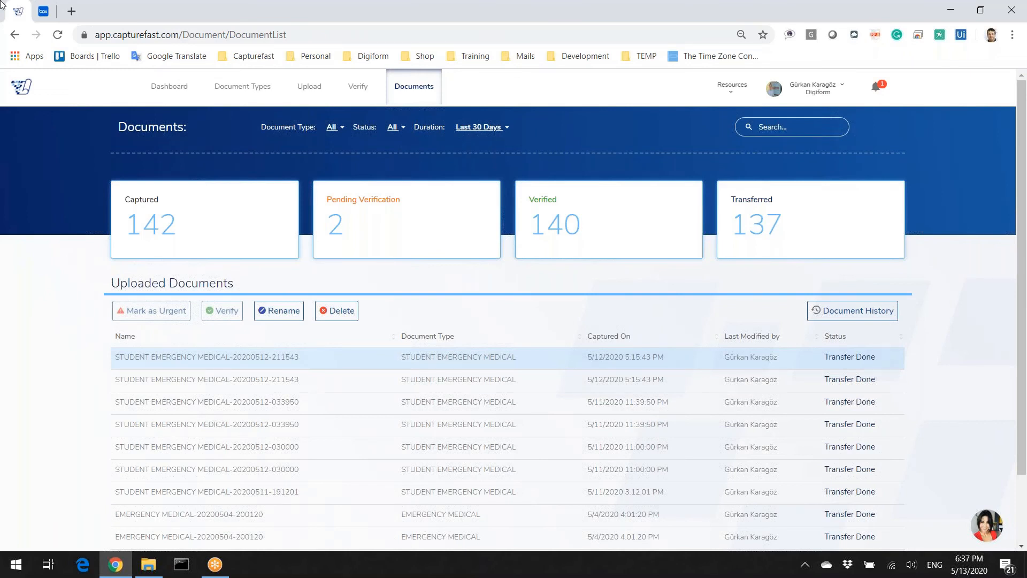
Switch to Box and read through the first exported student form PDF in the Medical folder
click(45, 15)
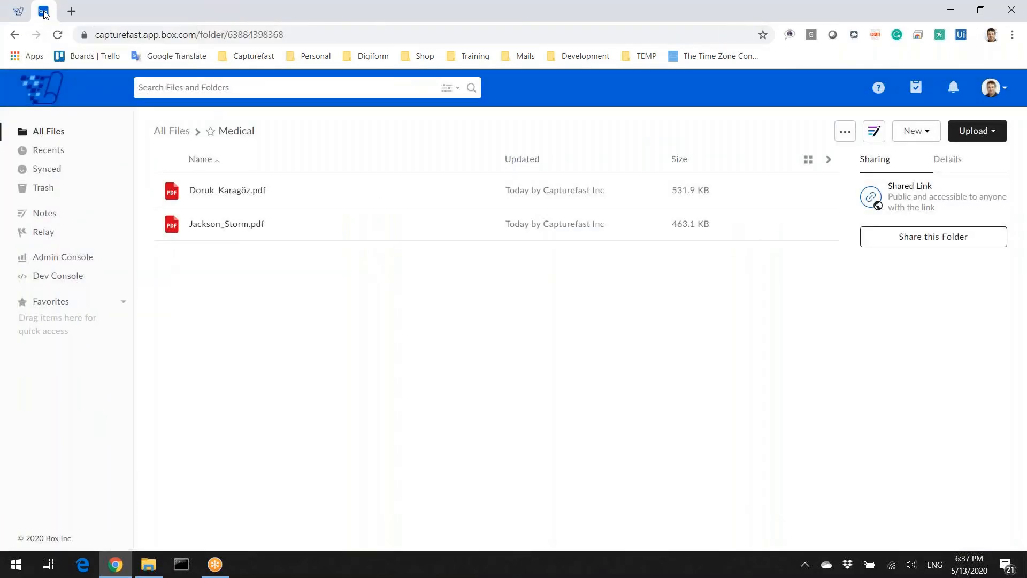
click(234, 191)
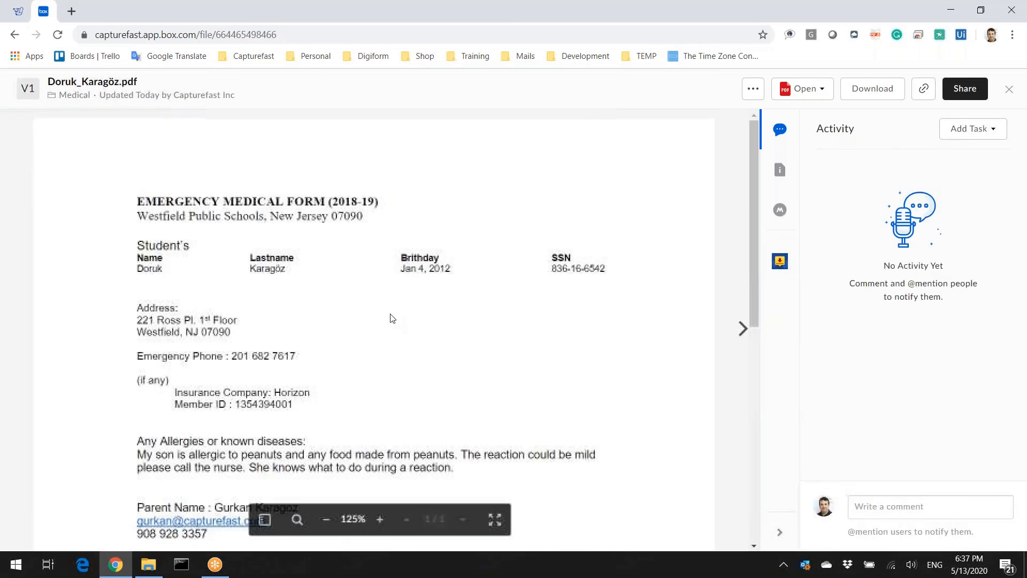
scroll(500, 367, down, 2)
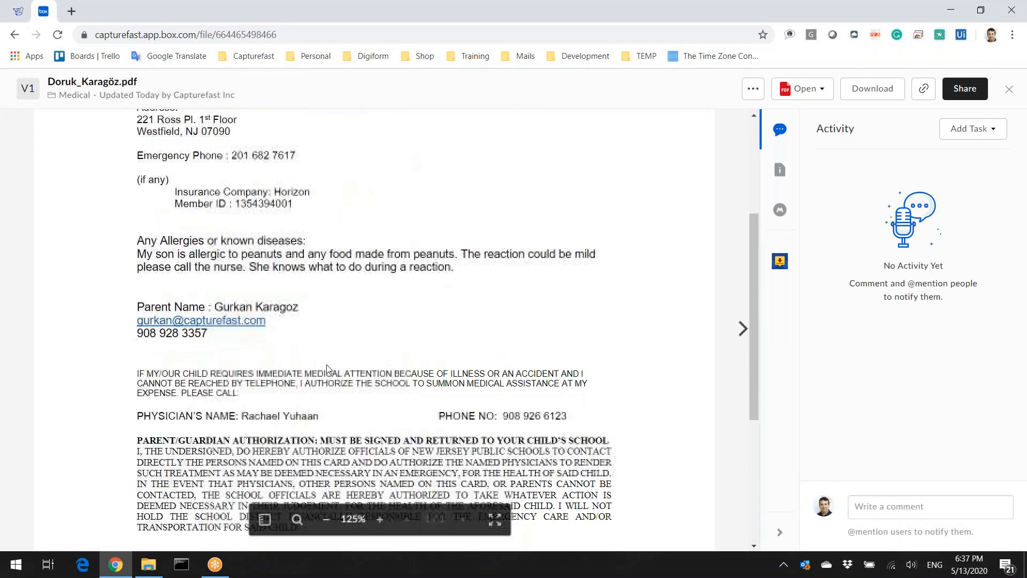
scroll(449, 371, up, 2)
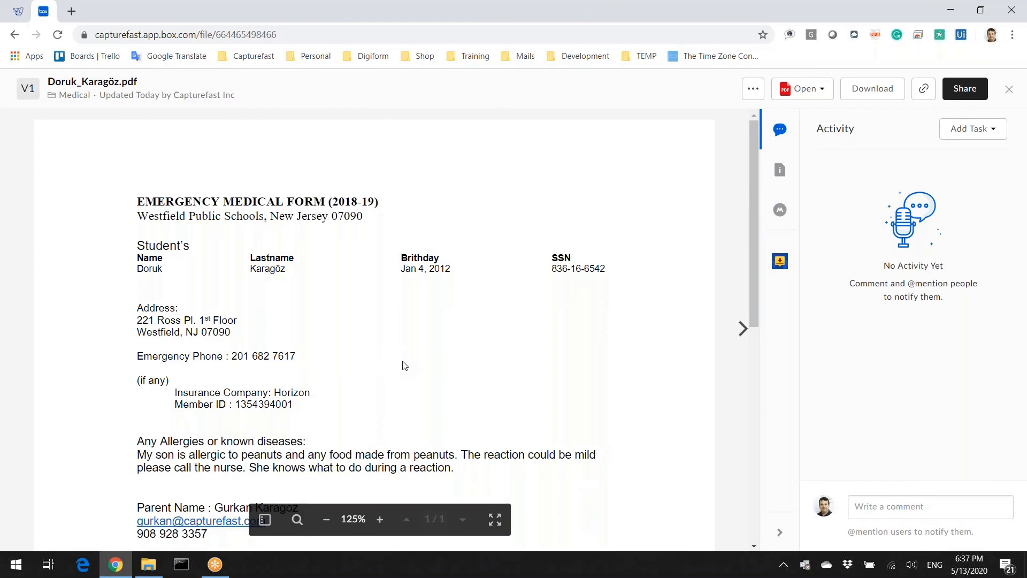
Compare the PDF's Physician and Emergency Medical Forms metadata values with the contents of the form
click(777, 217)
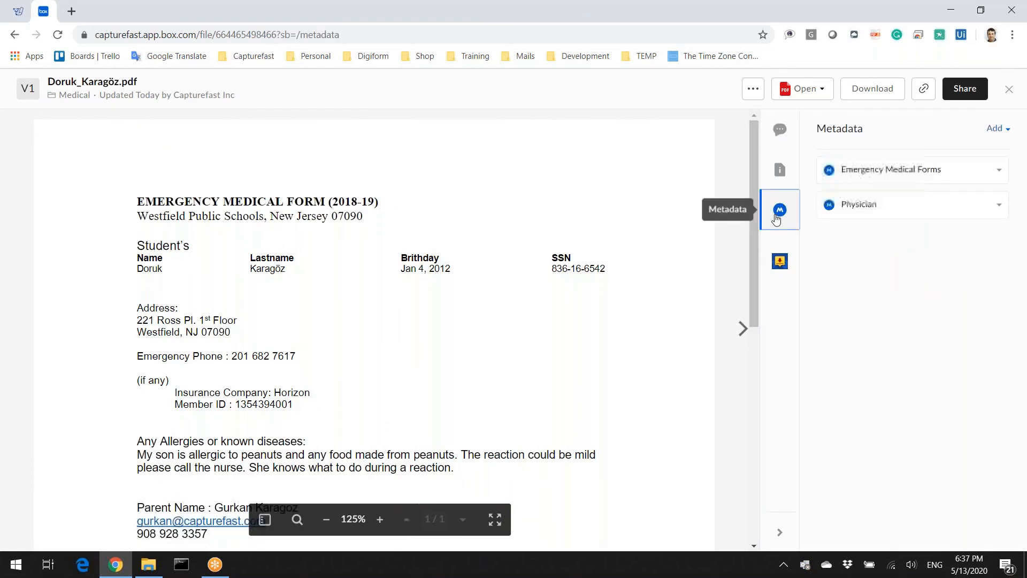
click(875, 206)
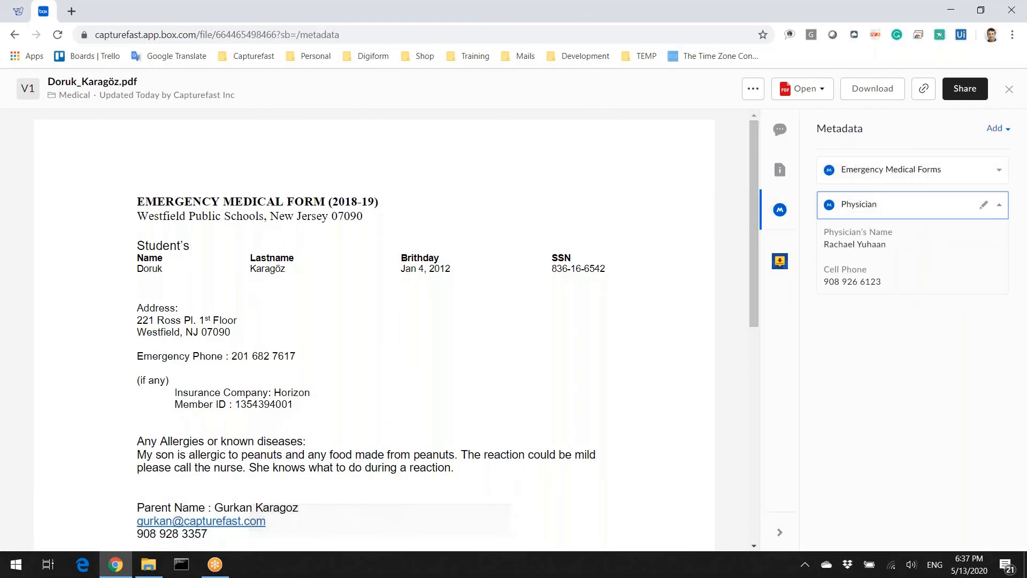
scroll(262, 215, down, 7)
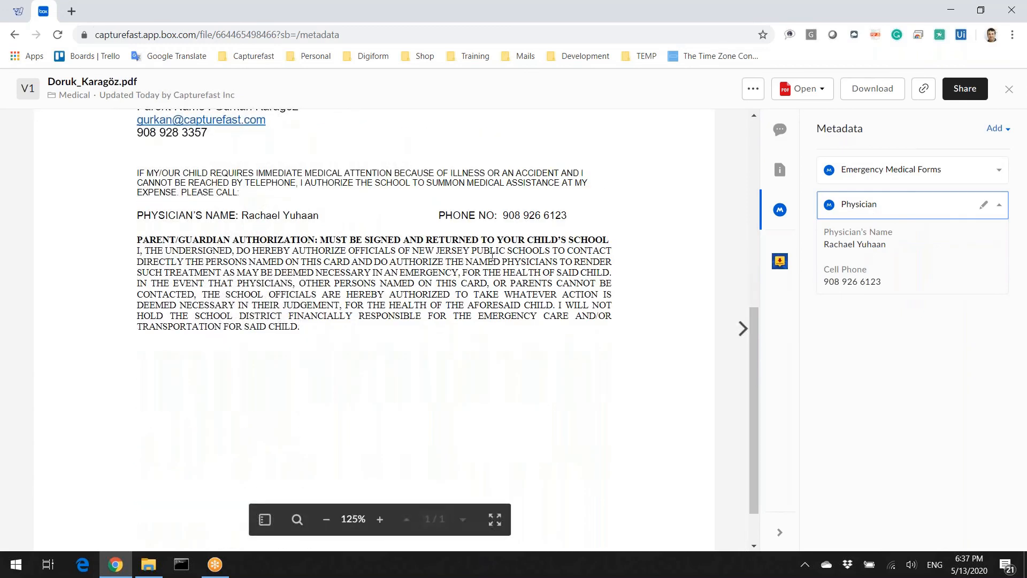
click(863, 172)
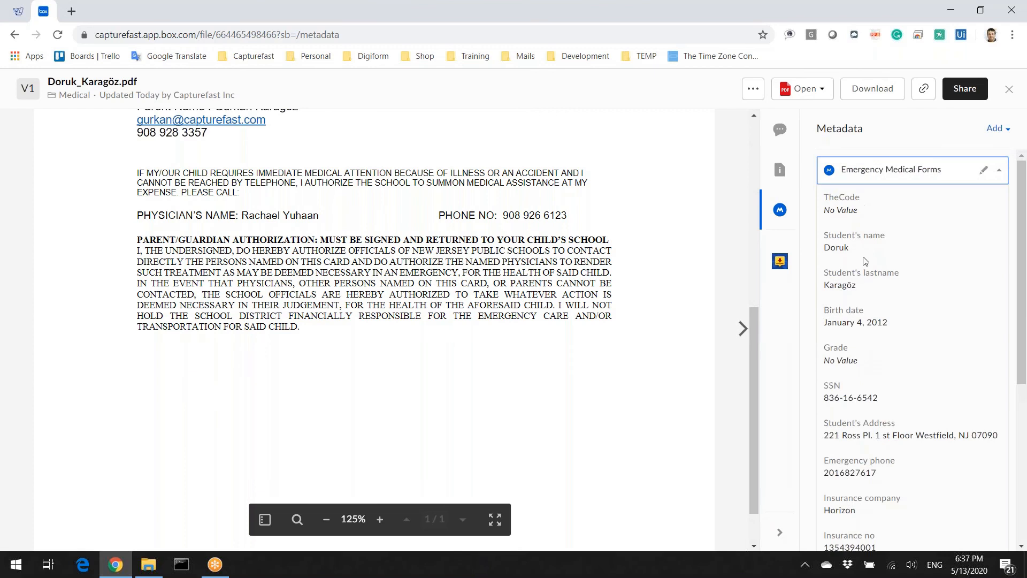
scroll(591, 341, up, 6)
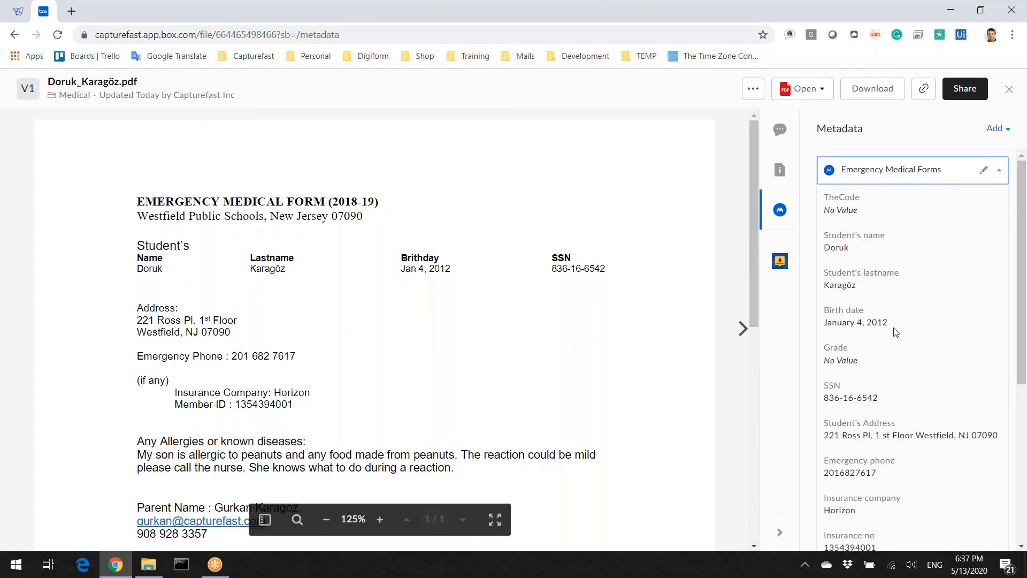
scroll(904, 394, down, 3)
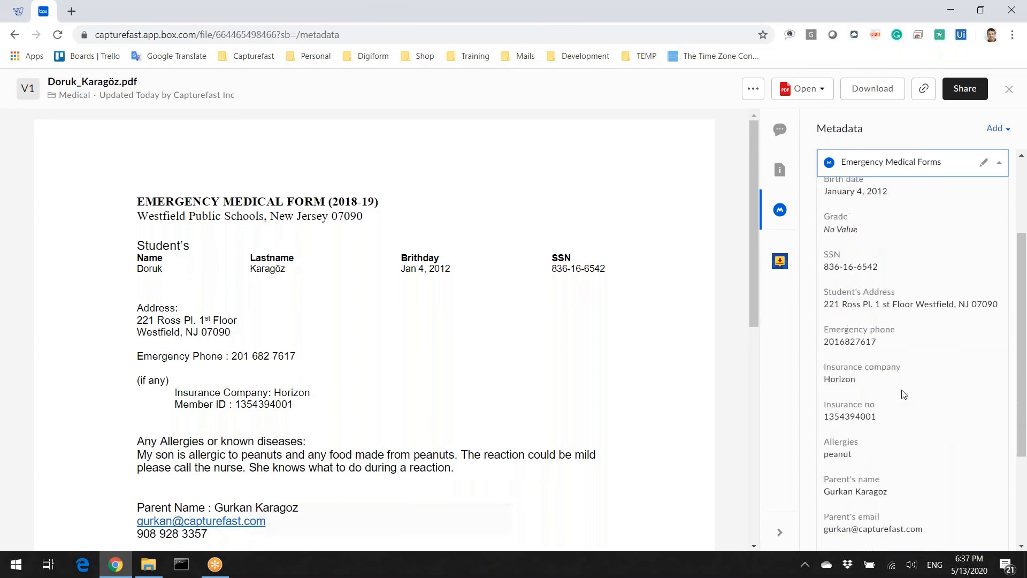
scroll(891, 353, down, 3)
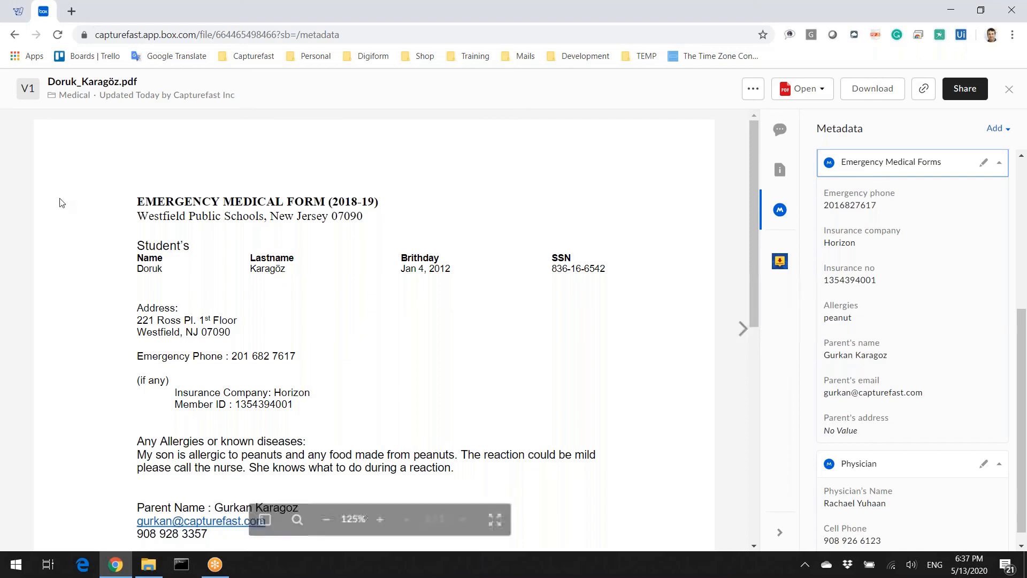
Close the student form preview and set up a metadata search based on the Emergency Medical Forms template
click(1009, 90)
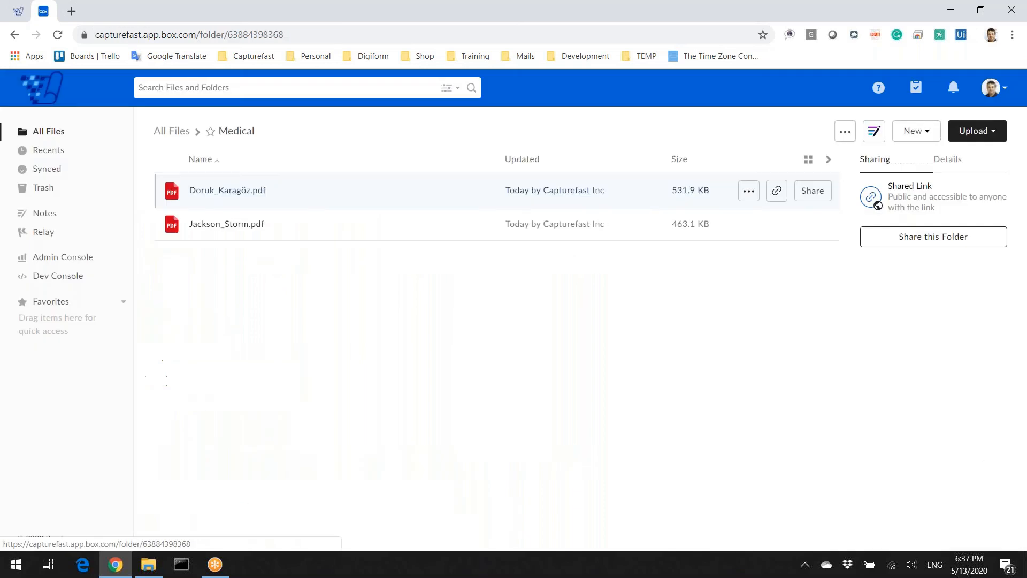
click(227, 86)
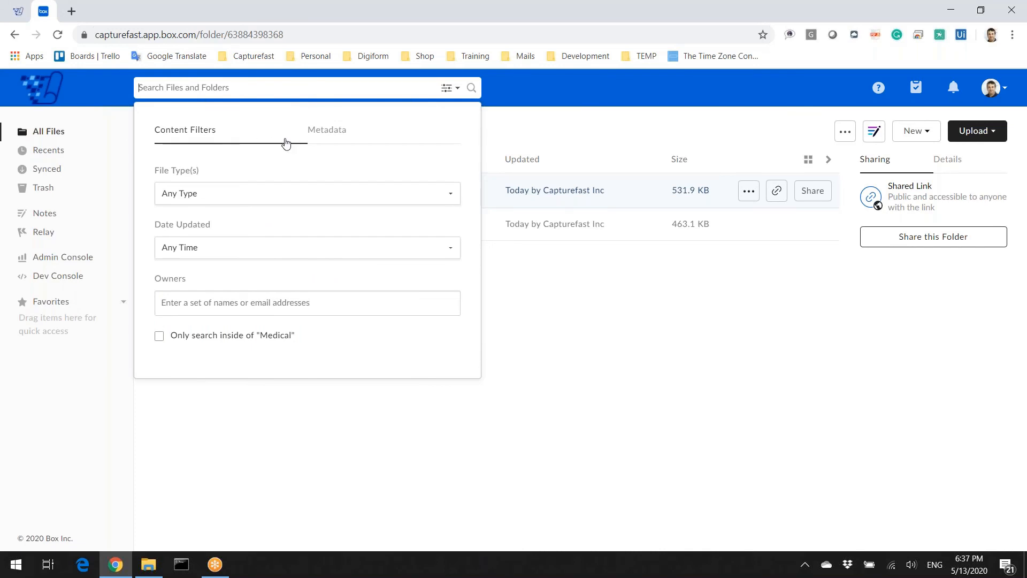
click(335, 131)
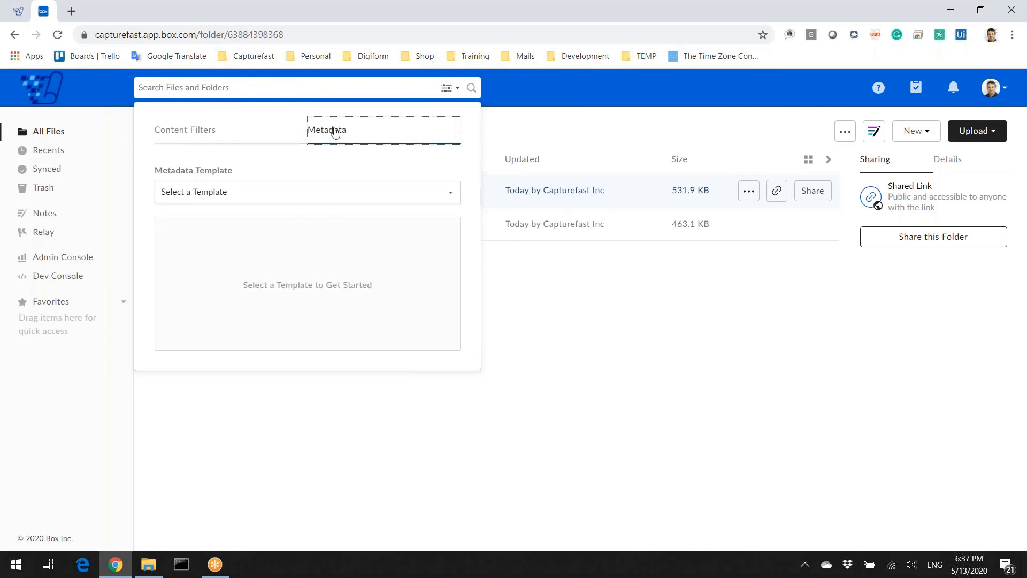
click(448, 193)
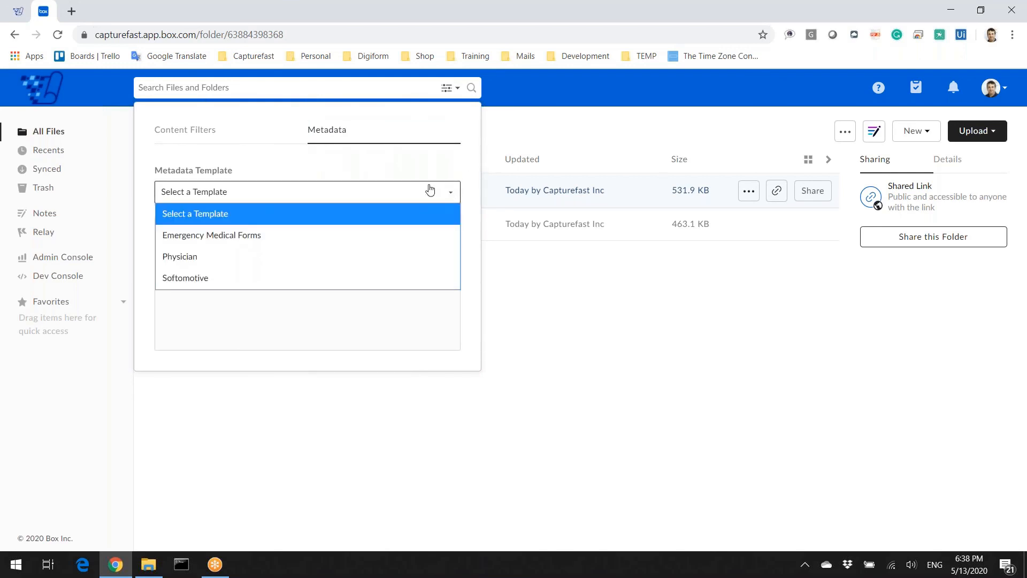
click(205, 236)
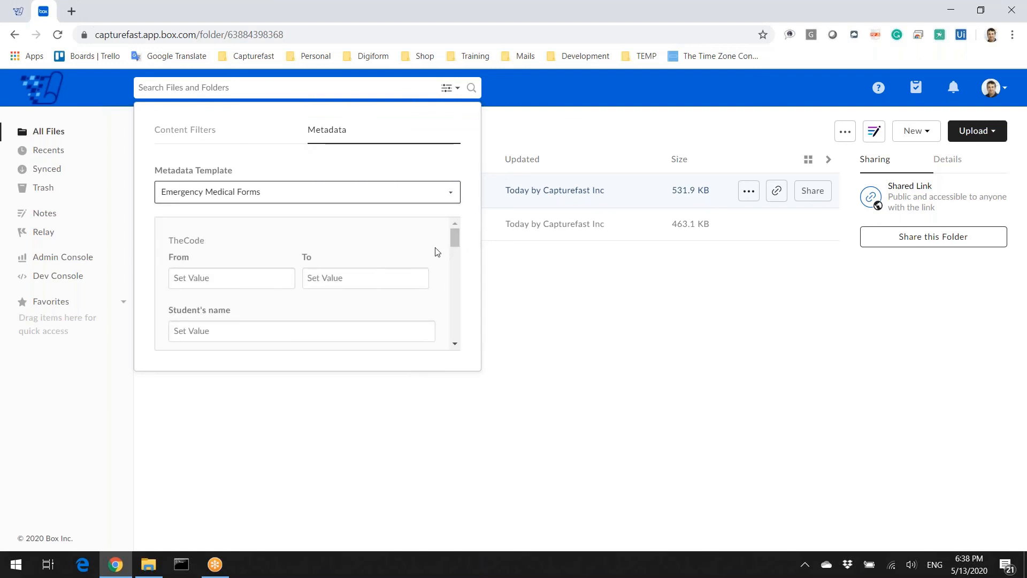
Search for files whose Insurance company metadata value is Oxford
drag(456, 237, 464, 305)
click(251, 269)
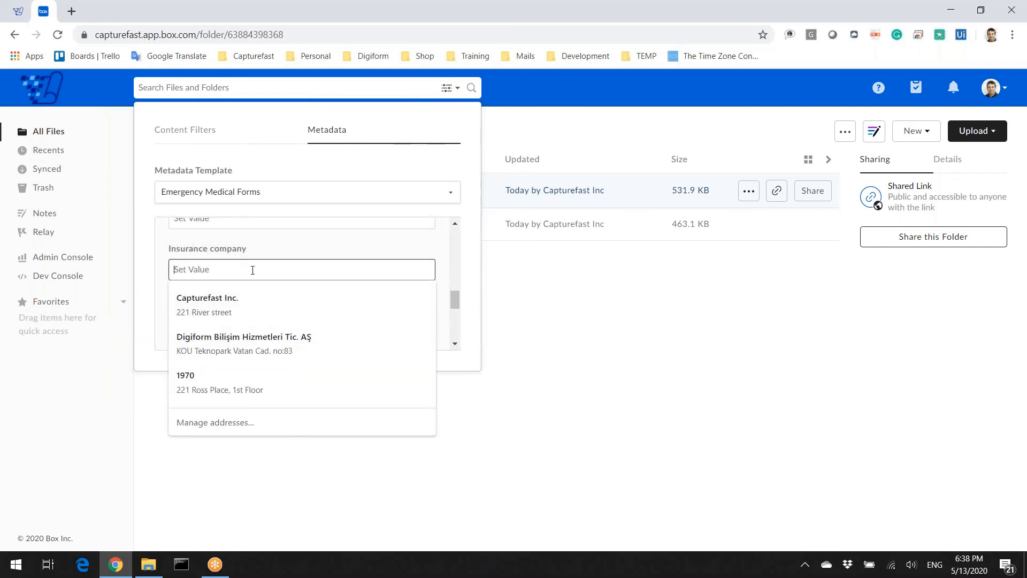
text(ozf)
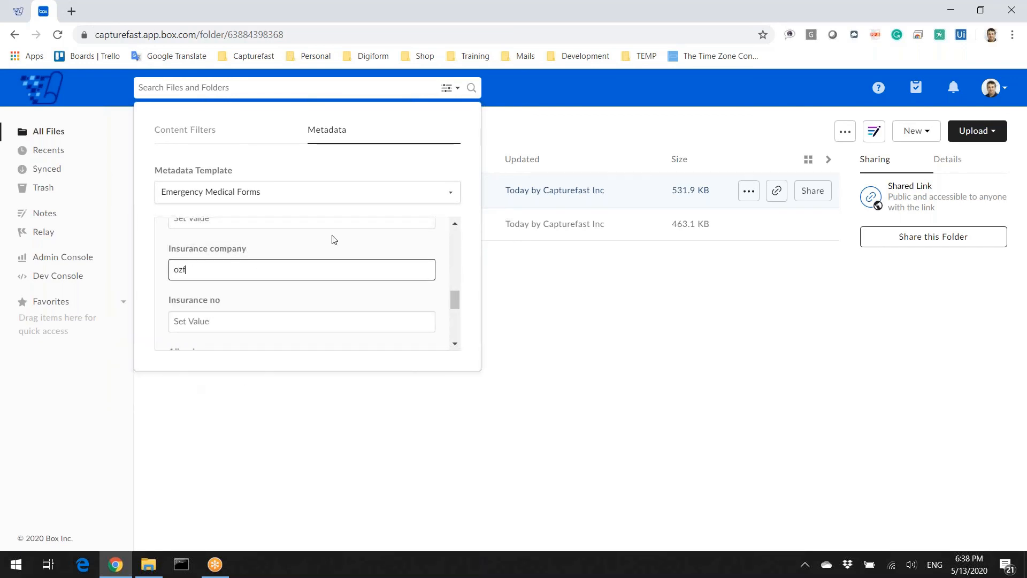
key(BackSpace)
key(Return)
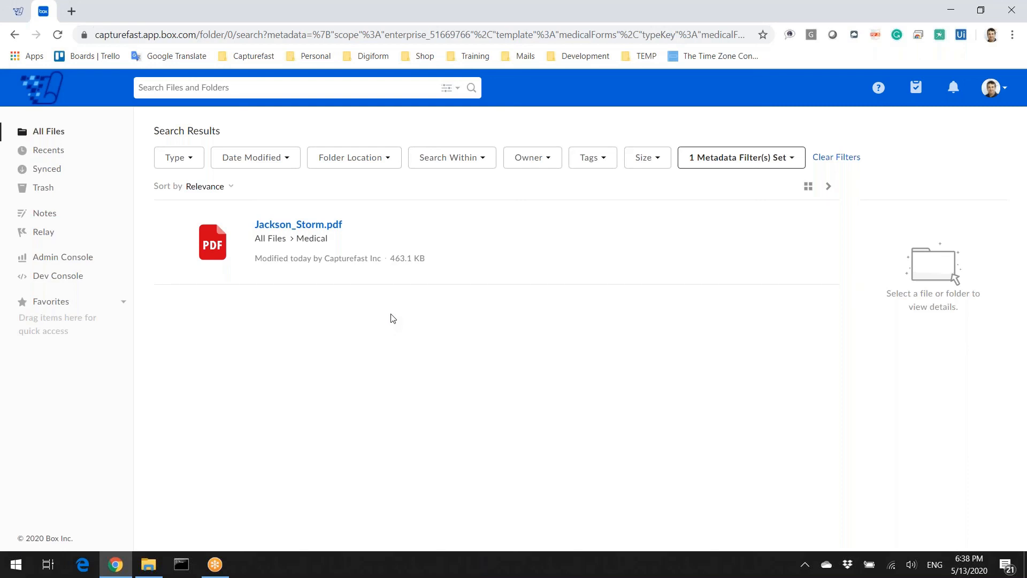
Open the student form PDF from the search results and check the insurance company in its Emergency Medical Forms metadata
click(298, 225)
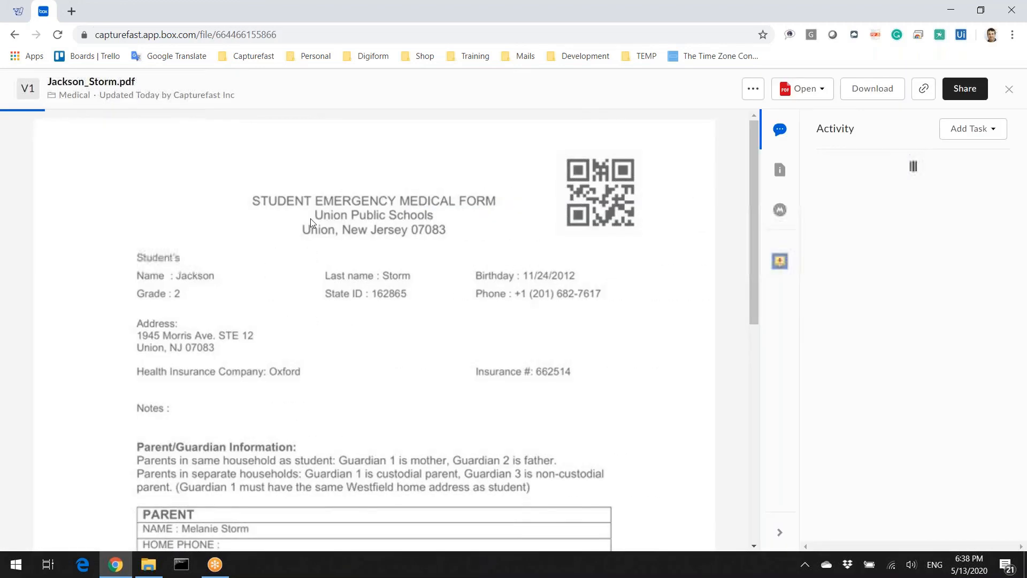
click(781, 212)
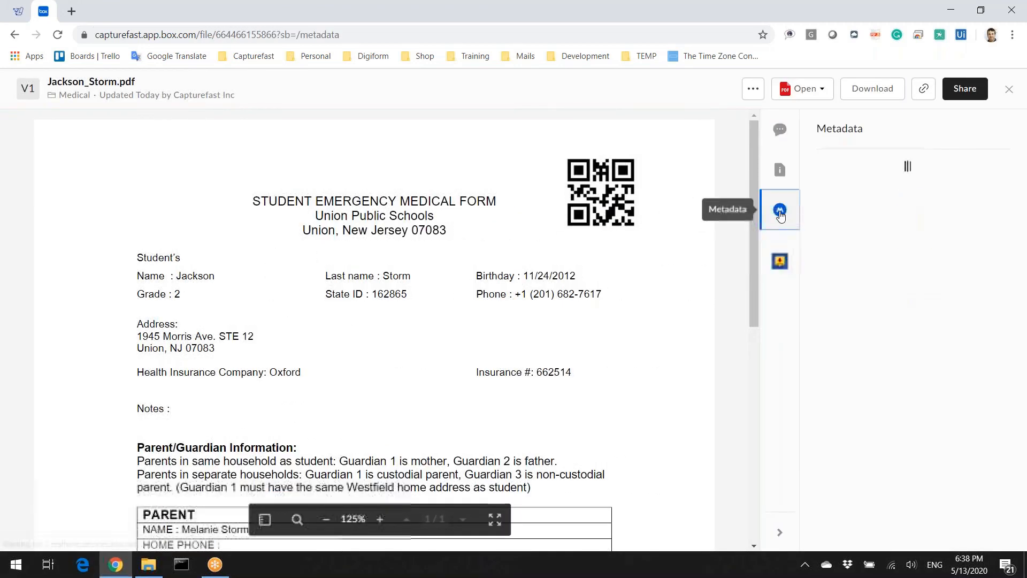
click(863, 170)
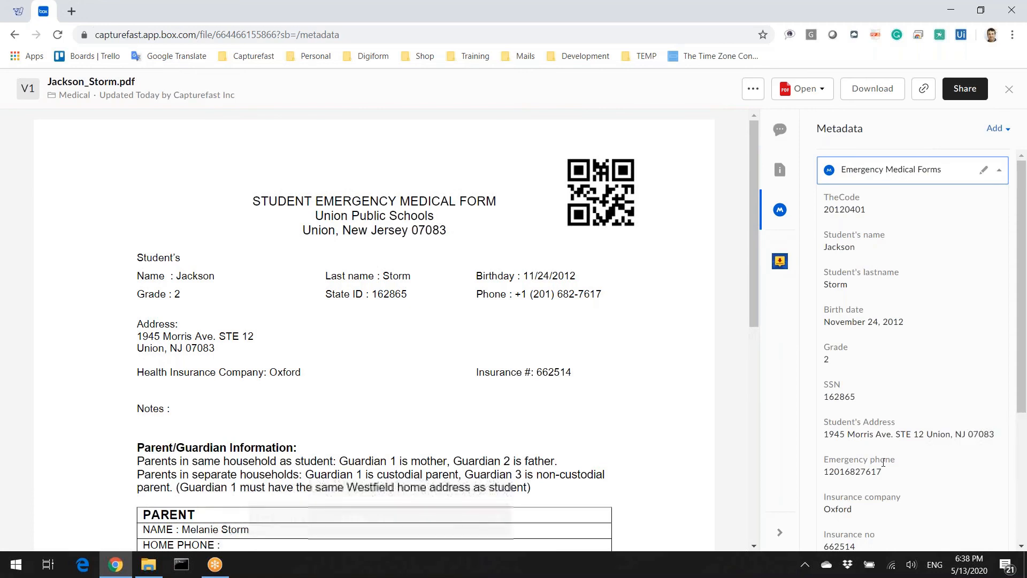
scroll(830, 453, down, 2)
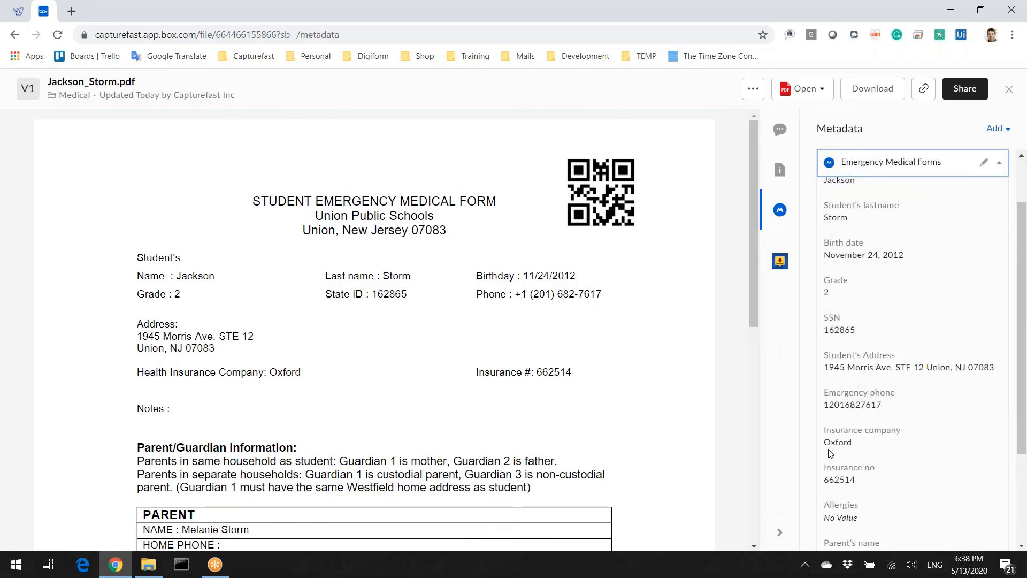